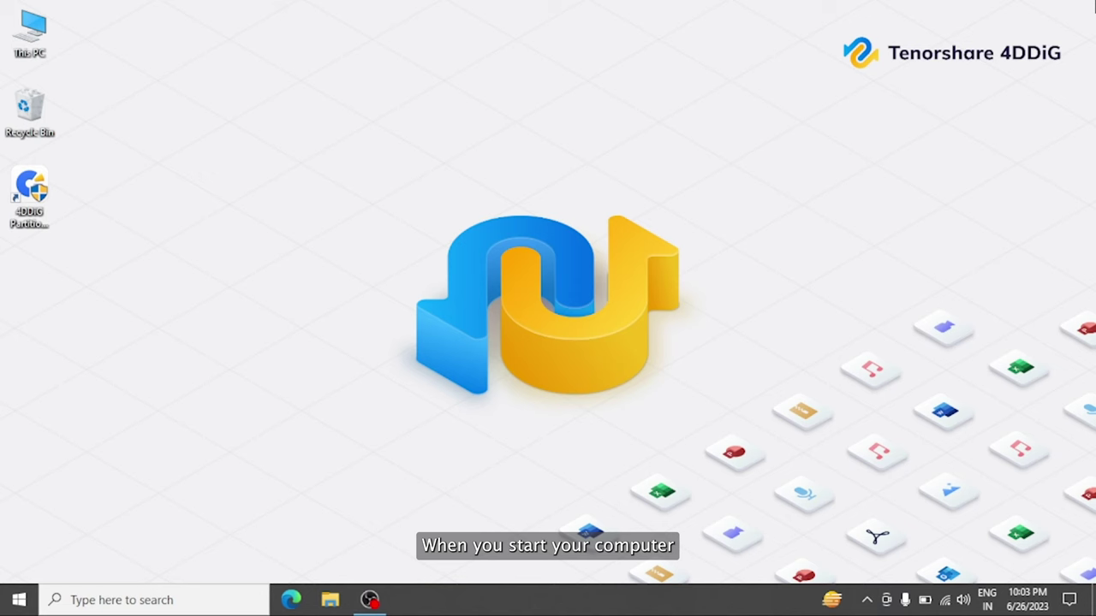
- Restart the computer, choosing to restart anyway although someone else is still using the PC
right_click(21, 605)
mouse_move(143, 557)
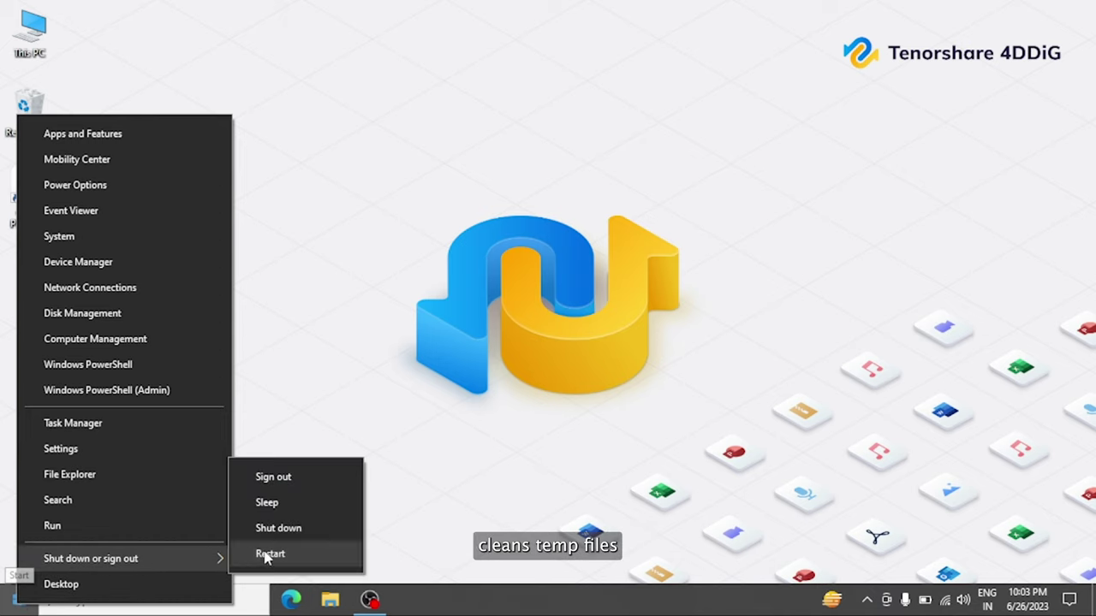
click(298, 556)
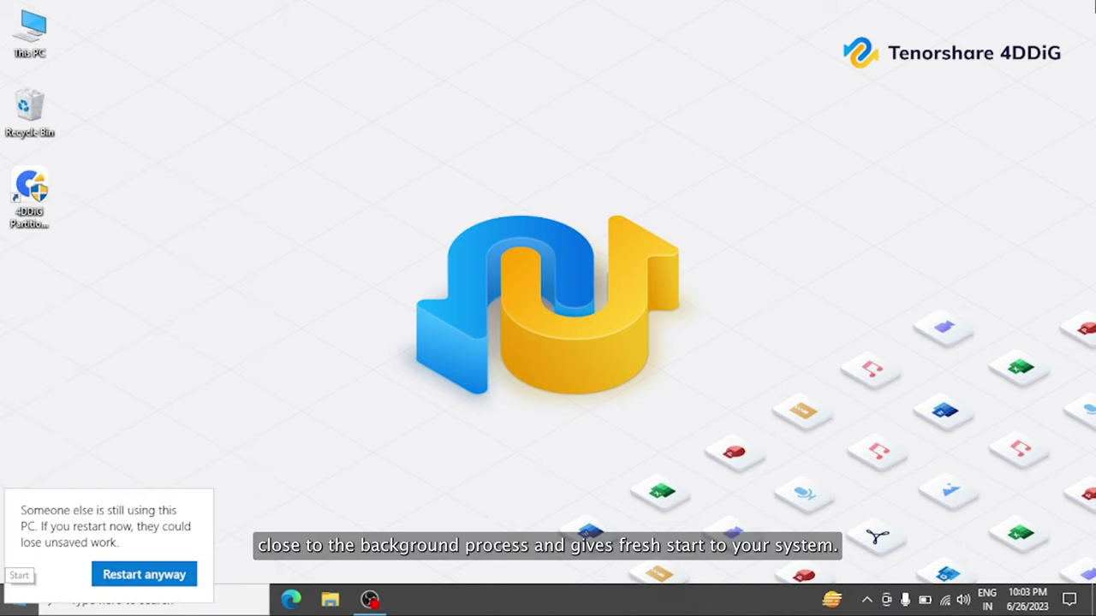
click(143, 574)
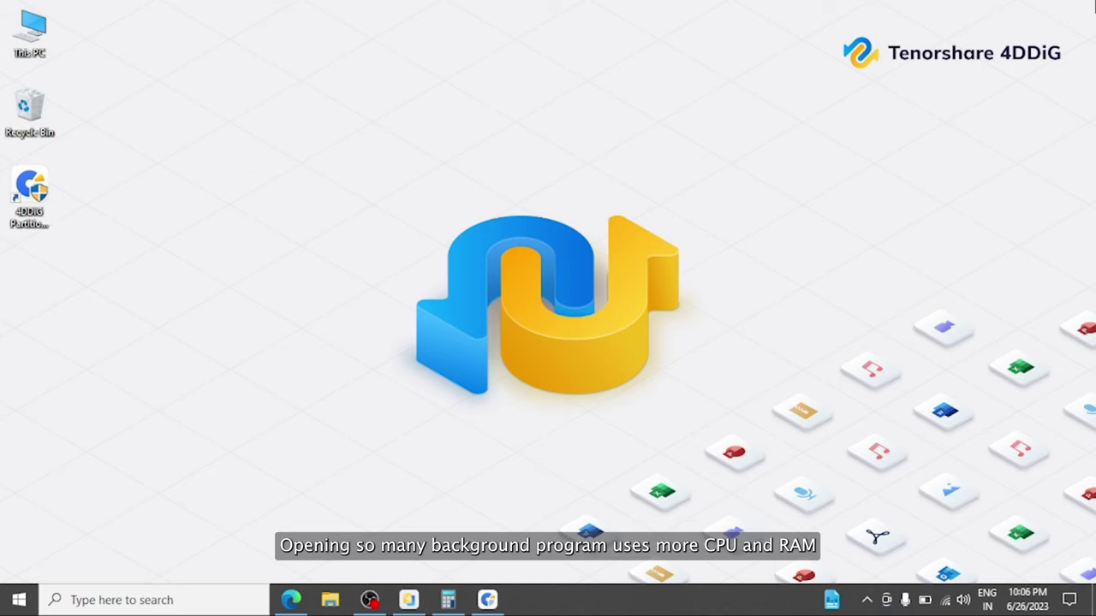
- Search Windows for "task manager" and open Task Manager with its detailed process list
key(super+Tab)
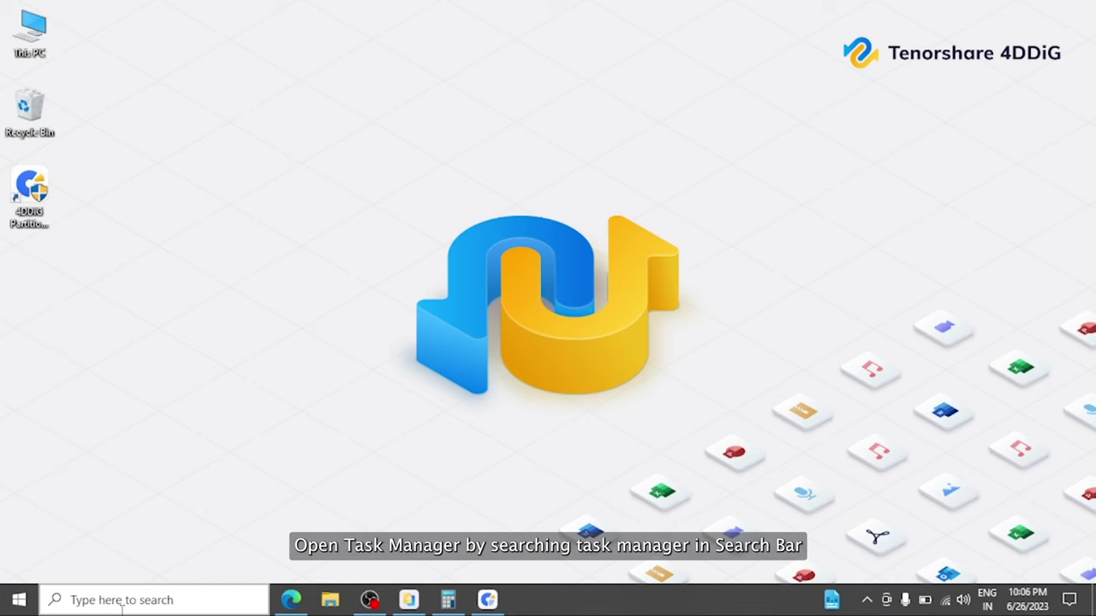
click(121, 604)
text(task )
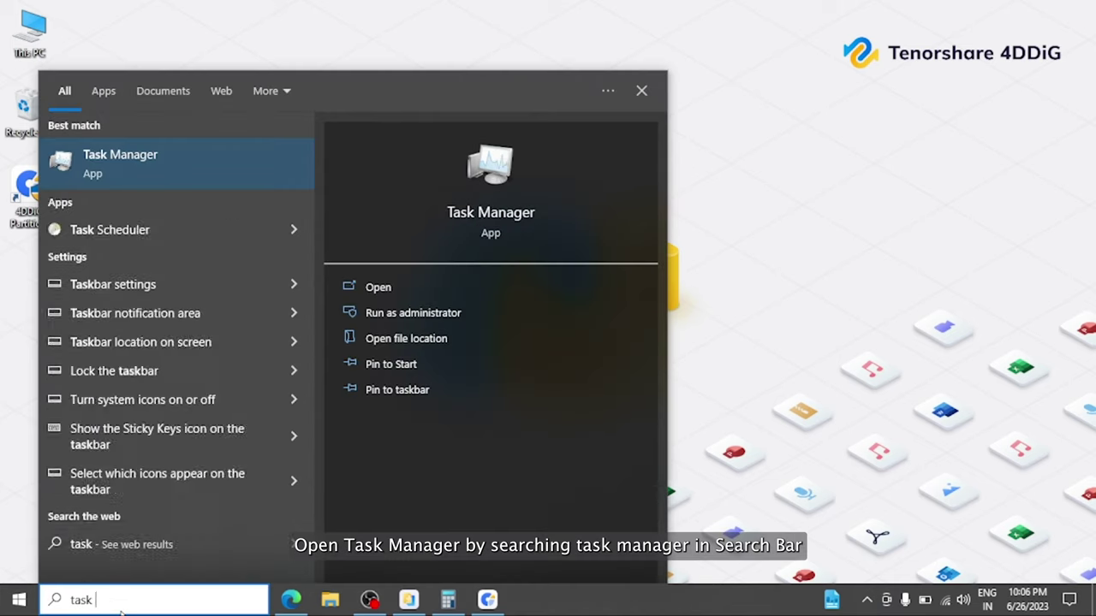
text(manager)
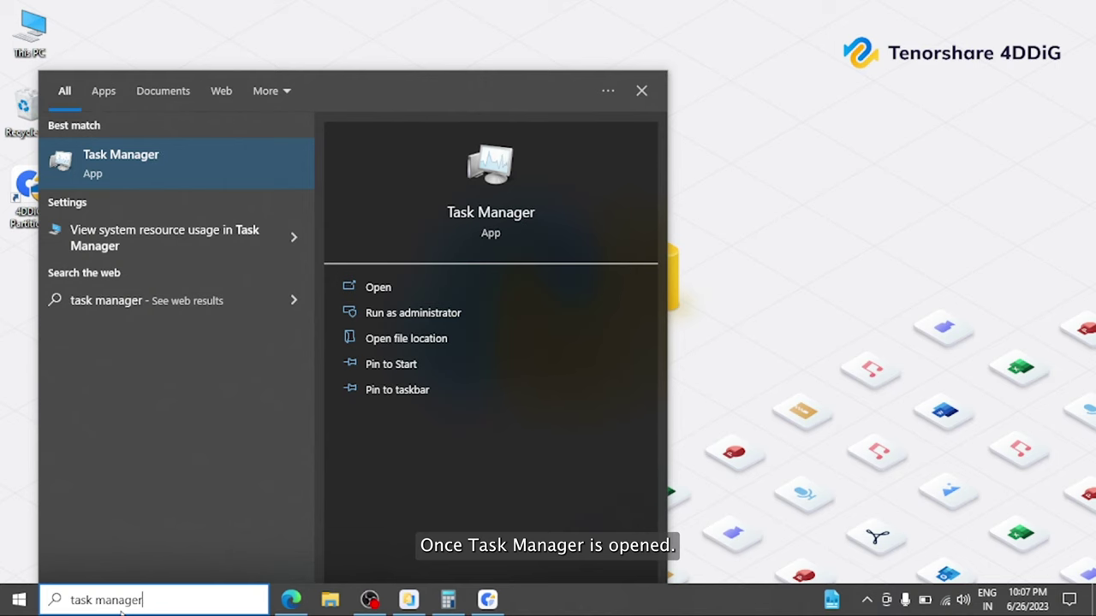
key(Return)
click(334, 328)
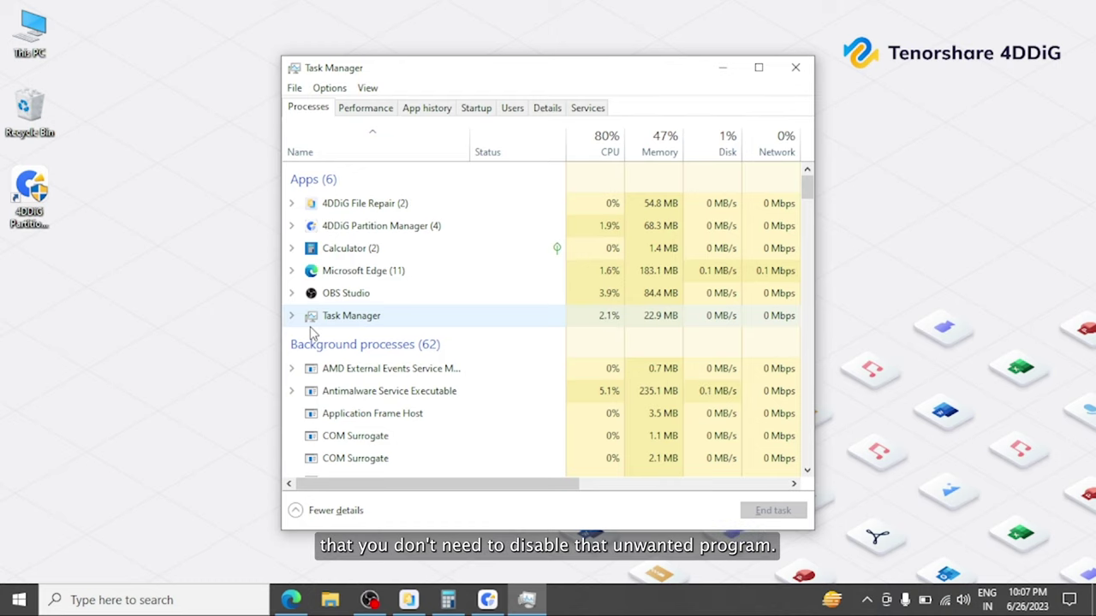
- End the Microsoft Edge and 4DDiG Partition Manager tasks among the running apps
click(385, 272)
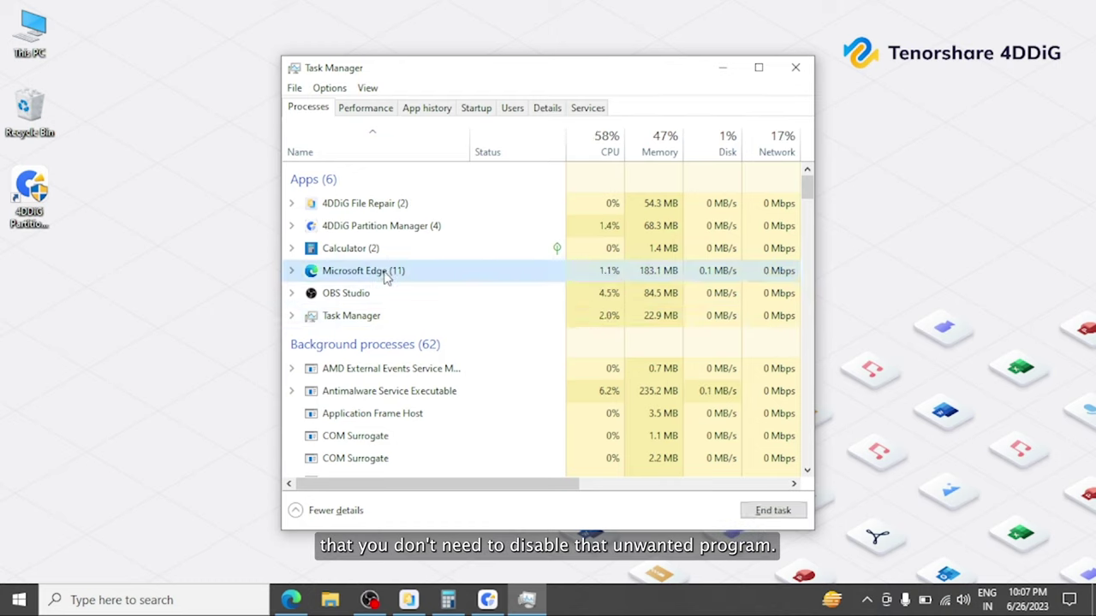
click(770, 511)
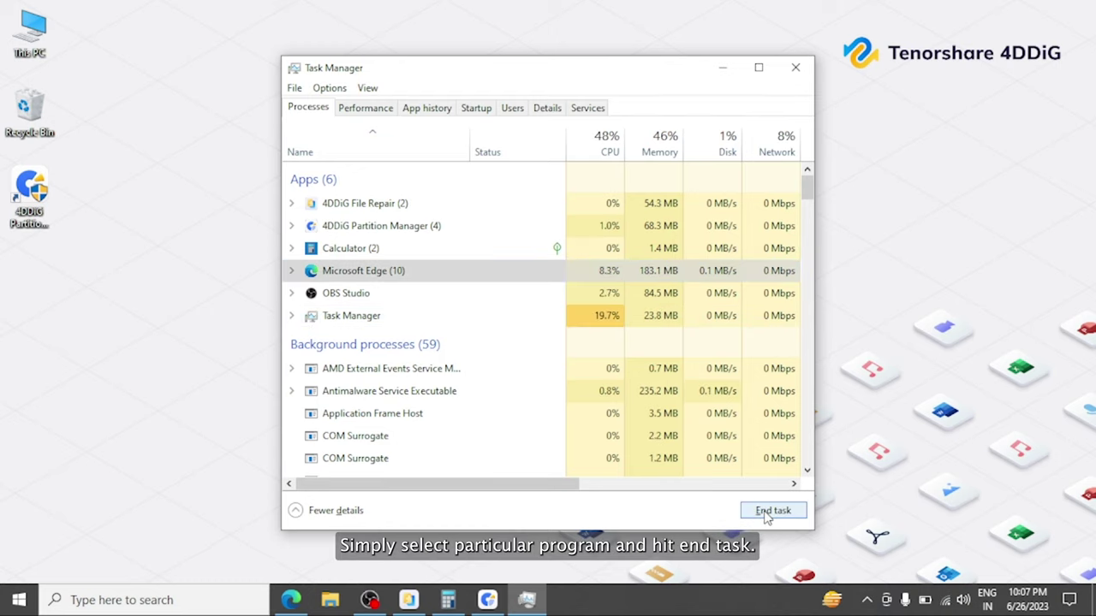
click(413, 226)
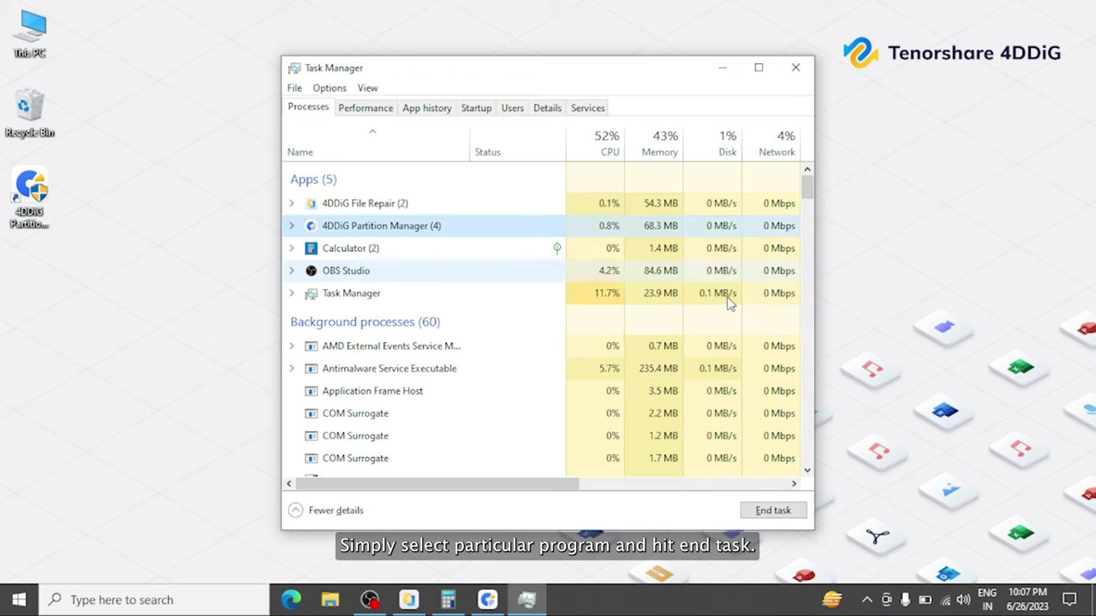
click(773, 511)
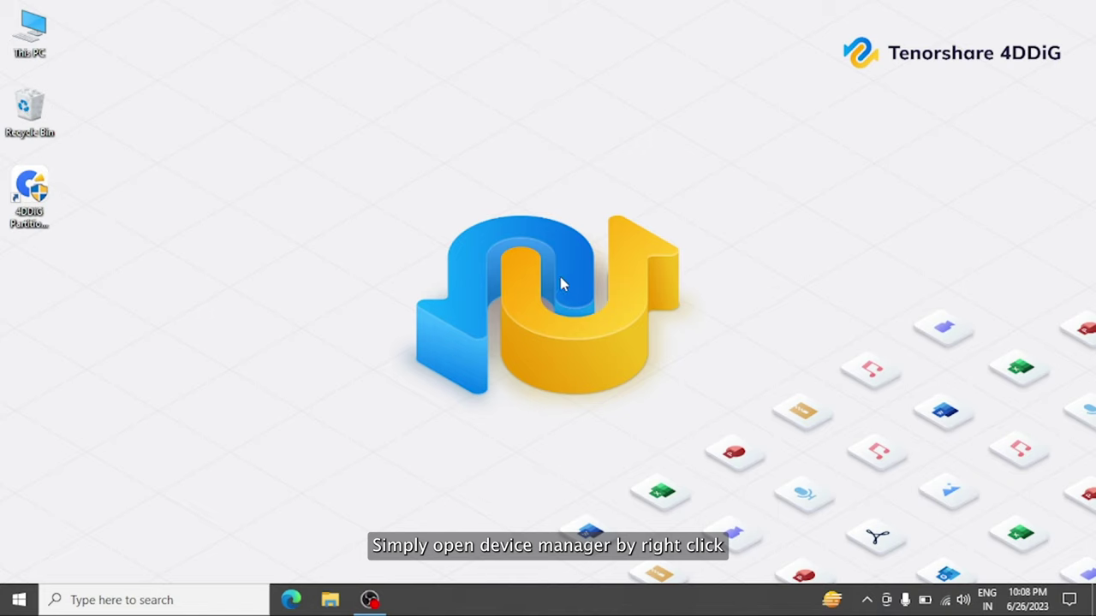
- Open Device Manager and expand the Display adapters category
right_click(20, 600)
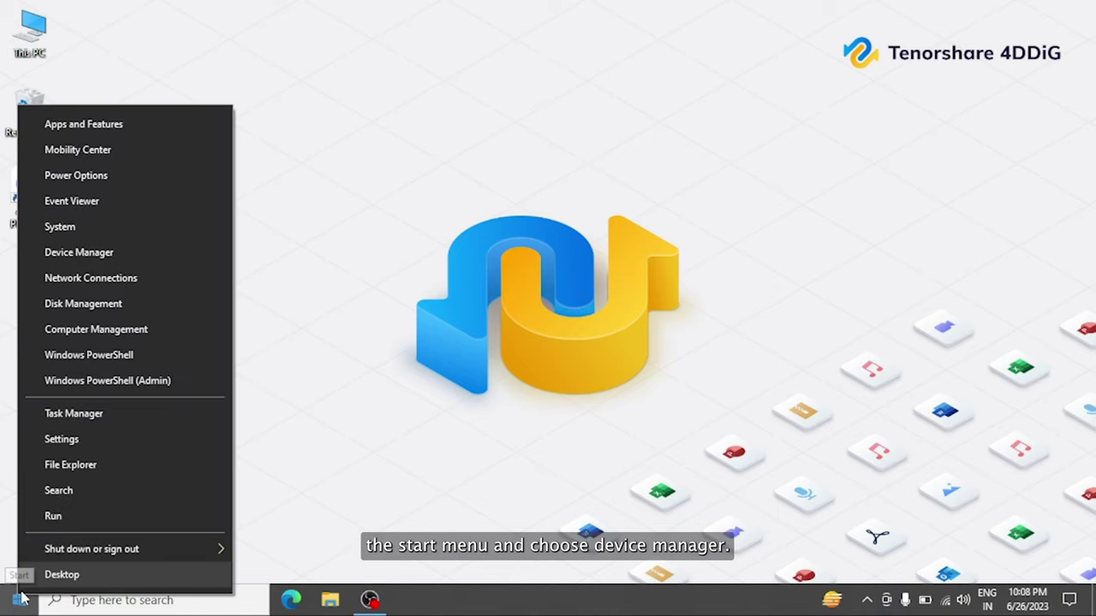
click(147, 252)
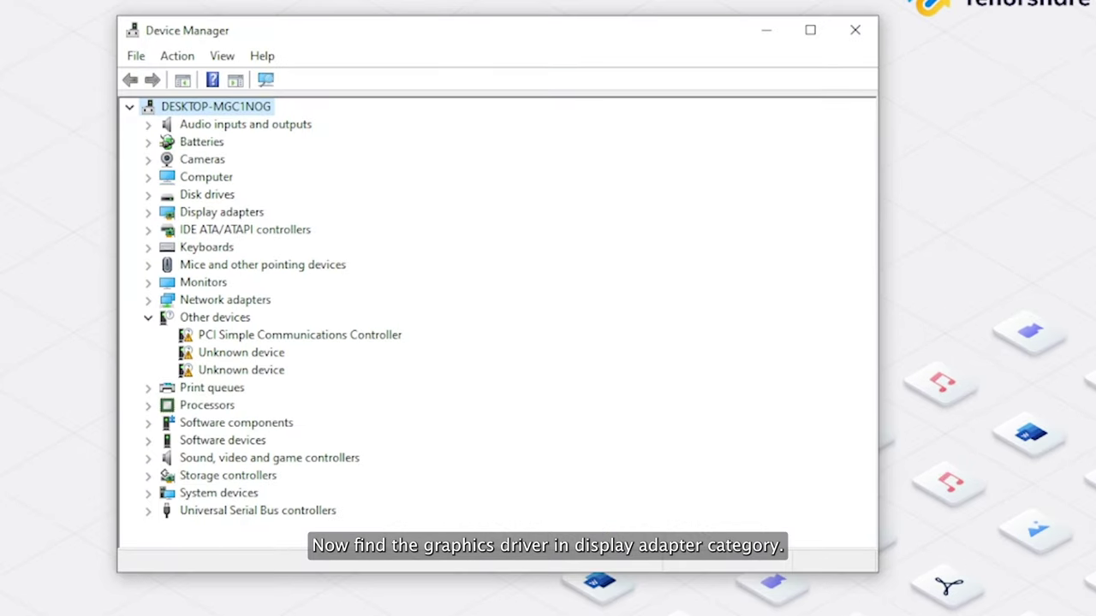
click(148, 214)
- Update the AMD Radeon (TM) R5 M330 driver by letting Windows search automatically for drivers
click(286, 233)
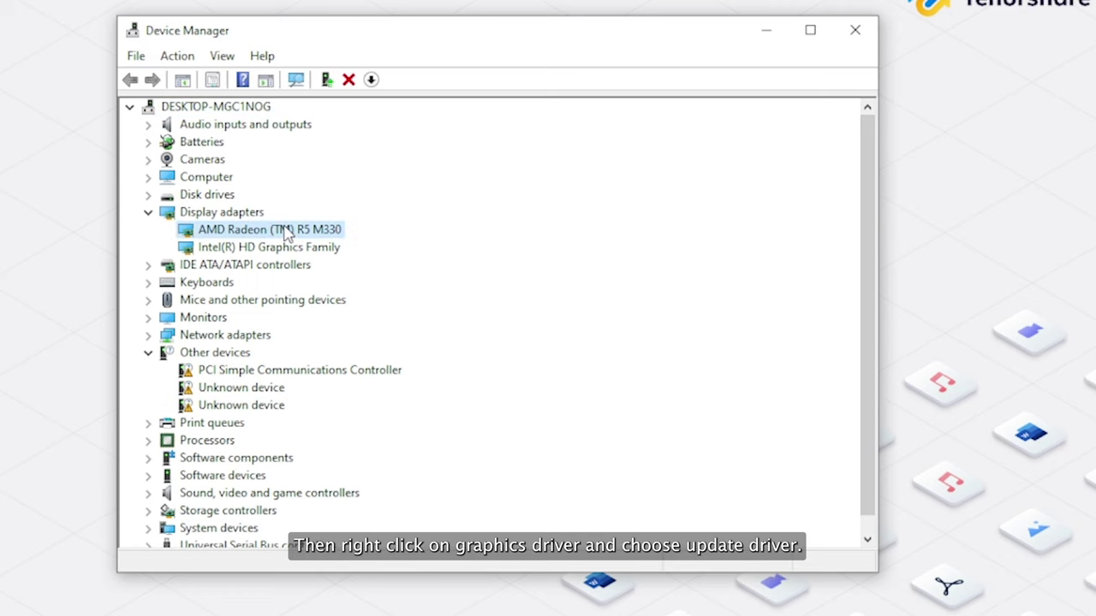
right_click(287, 234)
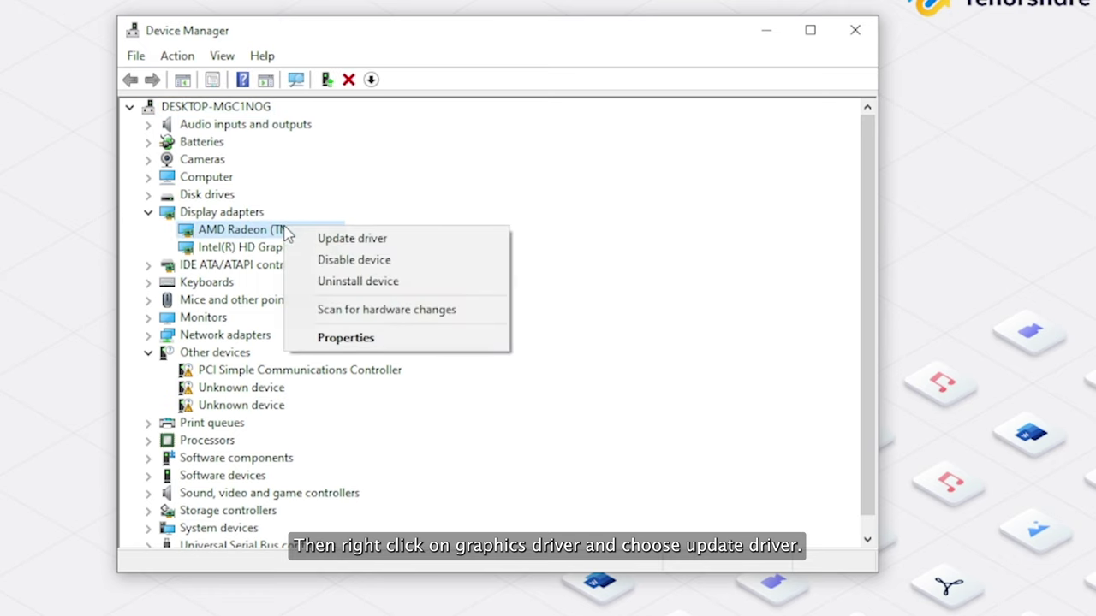
click(422, 239)
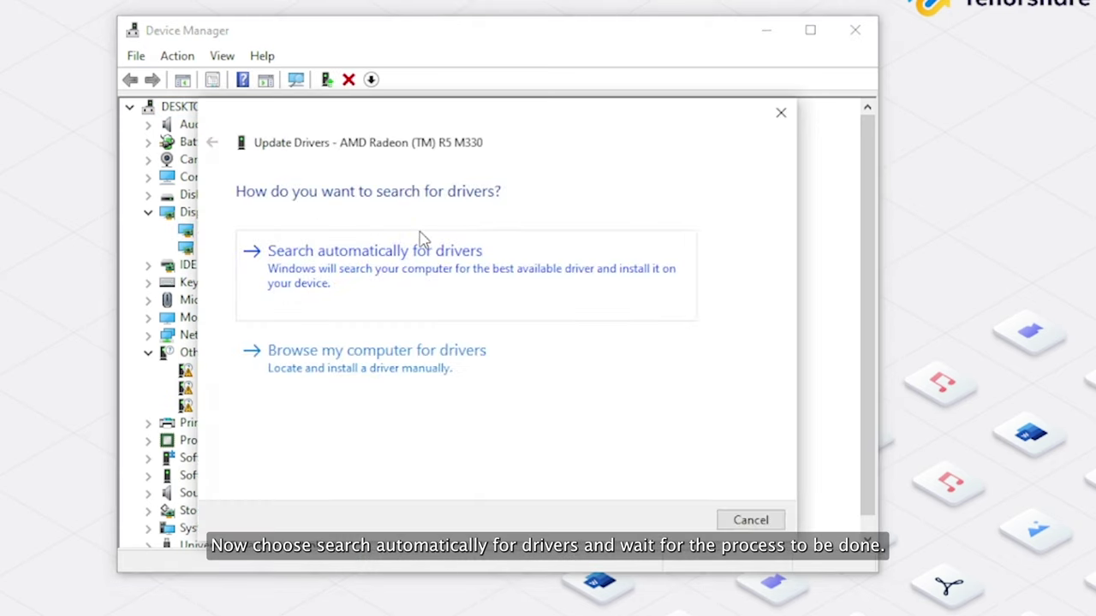
click(495, 306)
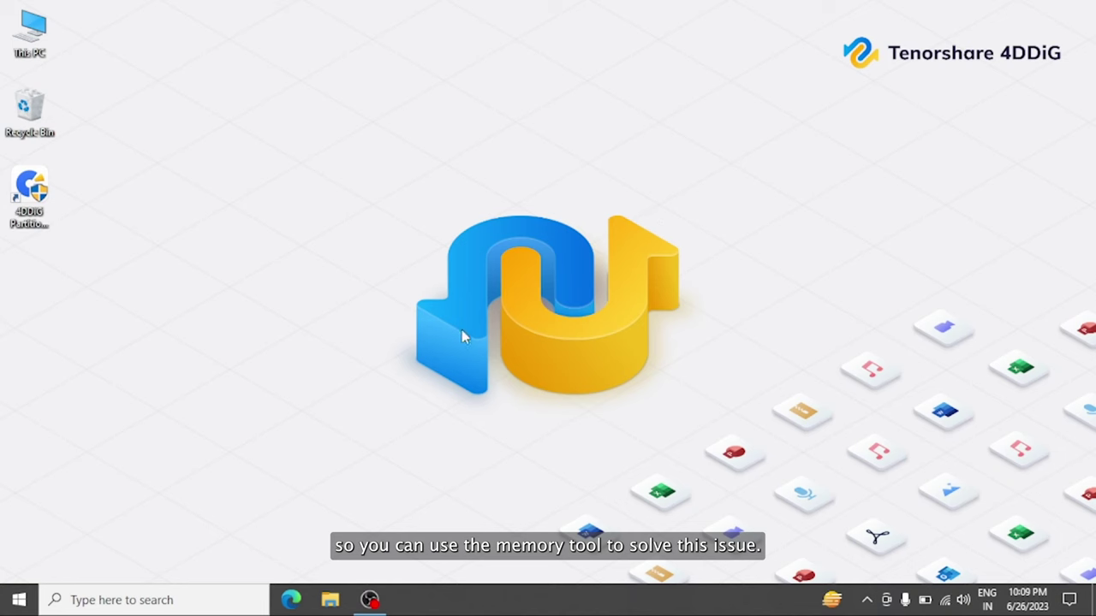
- Launch Windows Memory Diagnostic with mdsched.exe and choose to restart now and check for problems
click(142, 604)
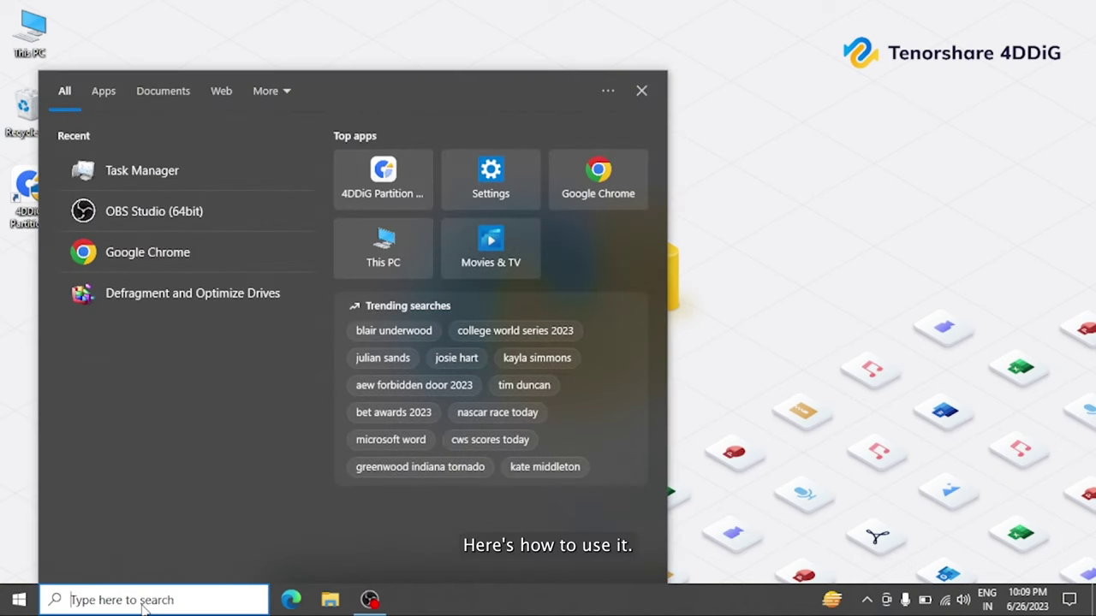
text(md)
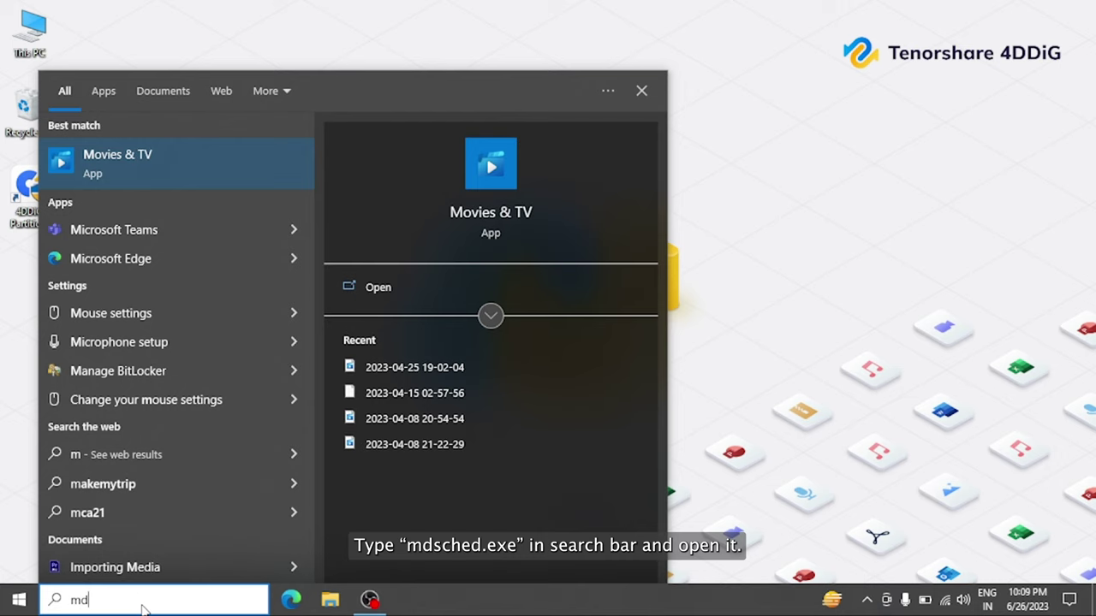
text(sche)
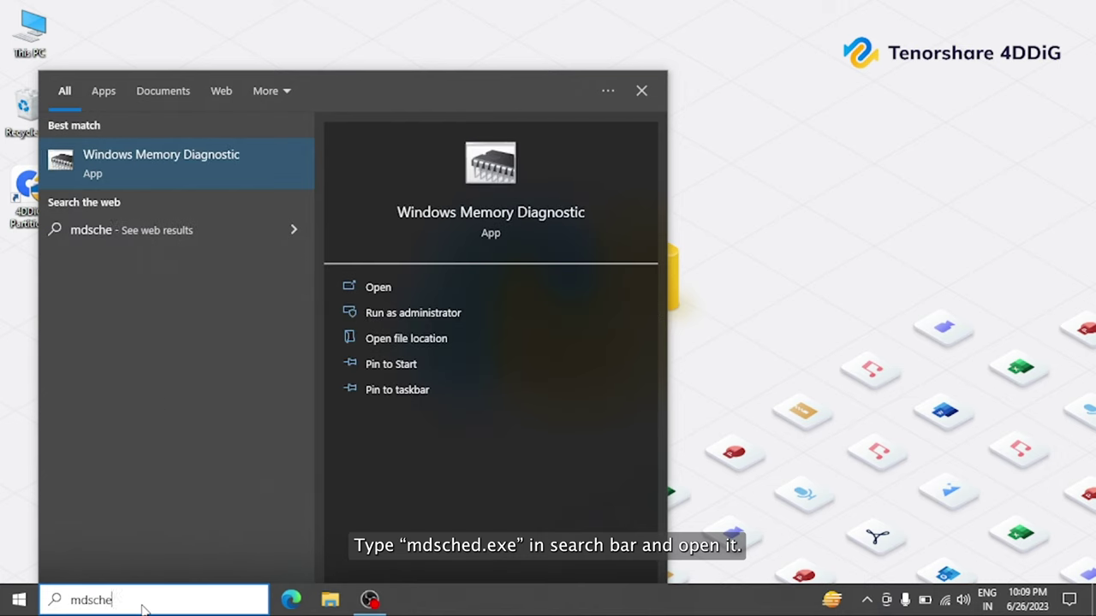
text(d.exe)
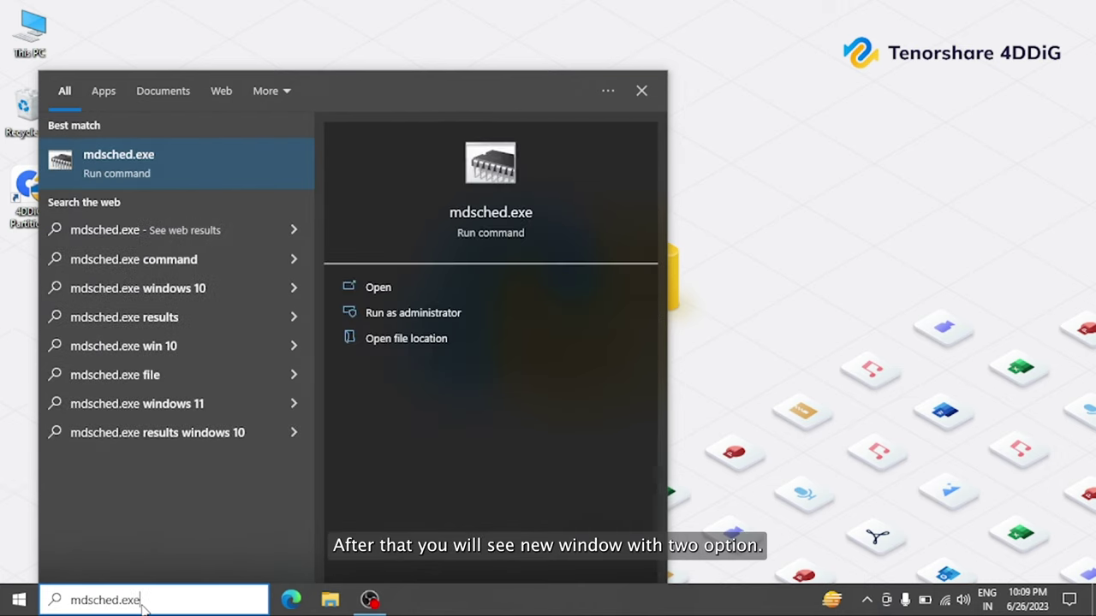
key(Return)
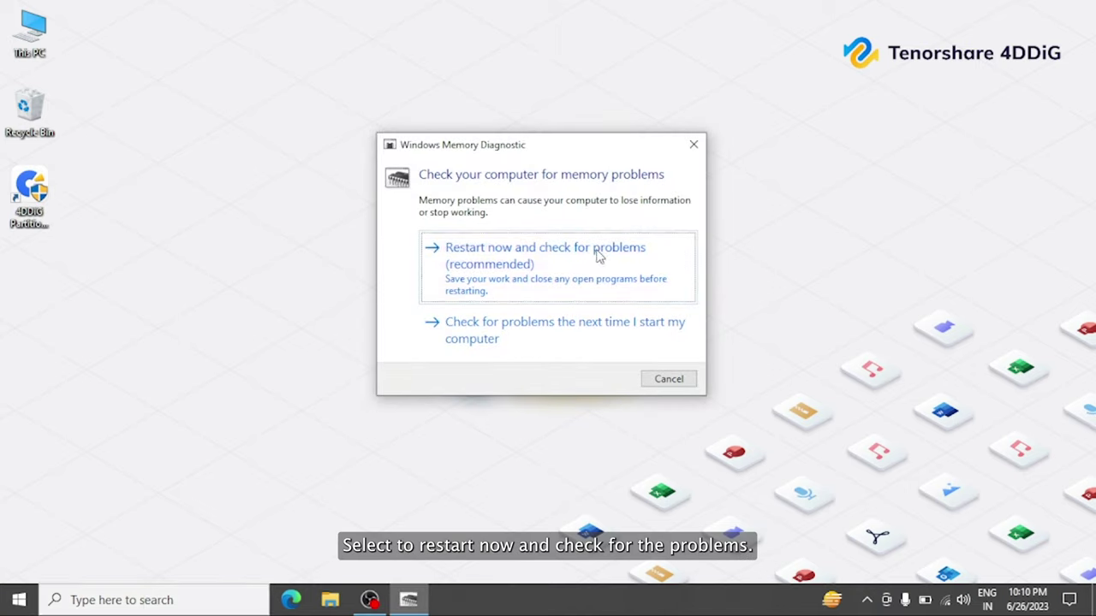
click(582, 276)
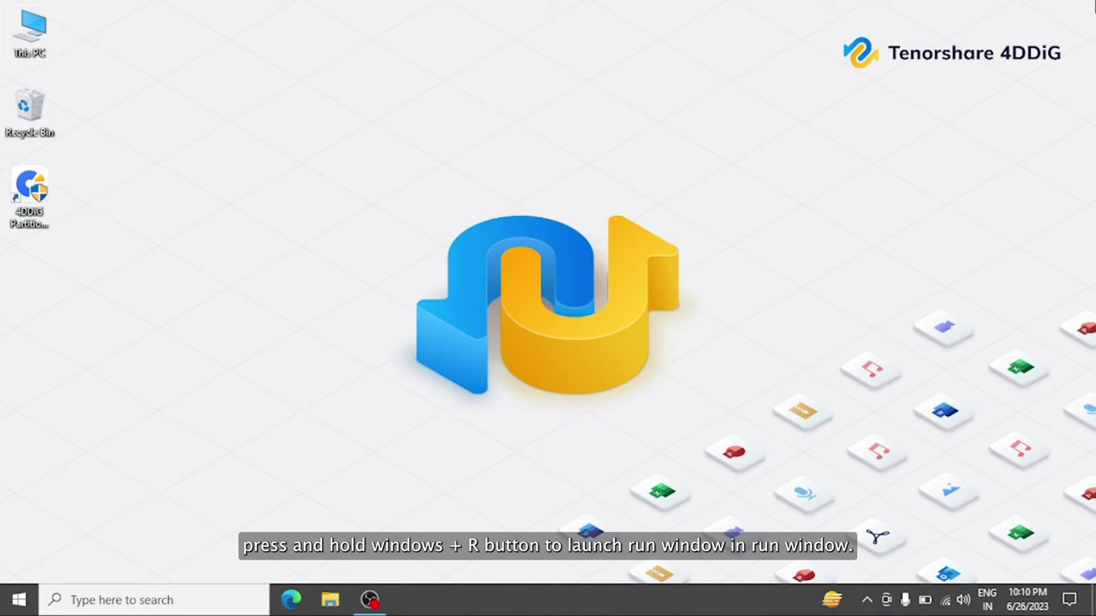
- Open the user's Temp folder by running the %temp% command
key(super+r)
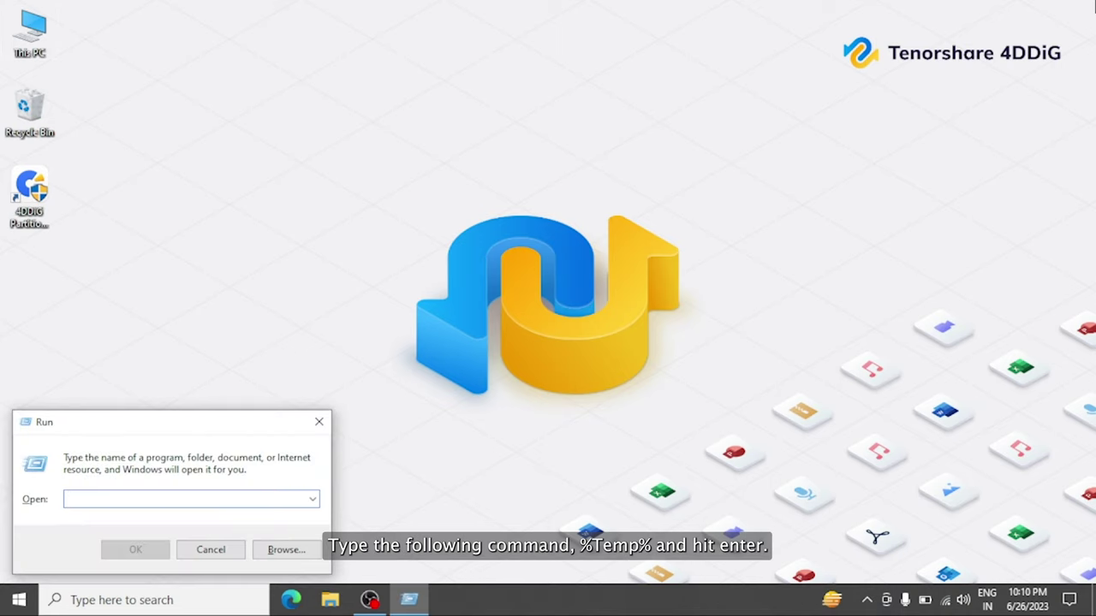
text(%te)
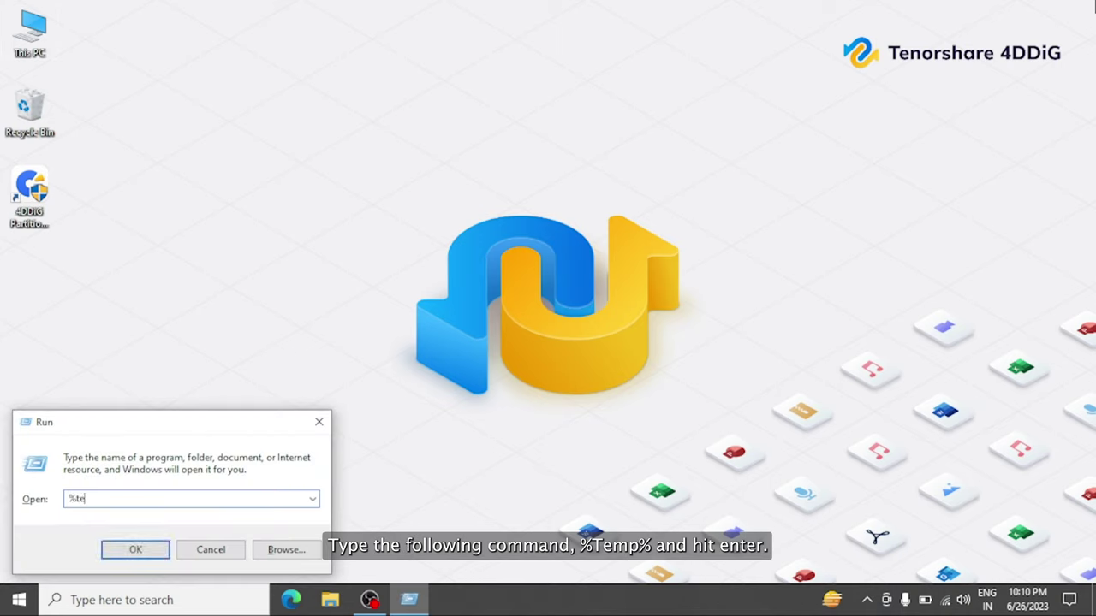
text(mp%)
key(Return)
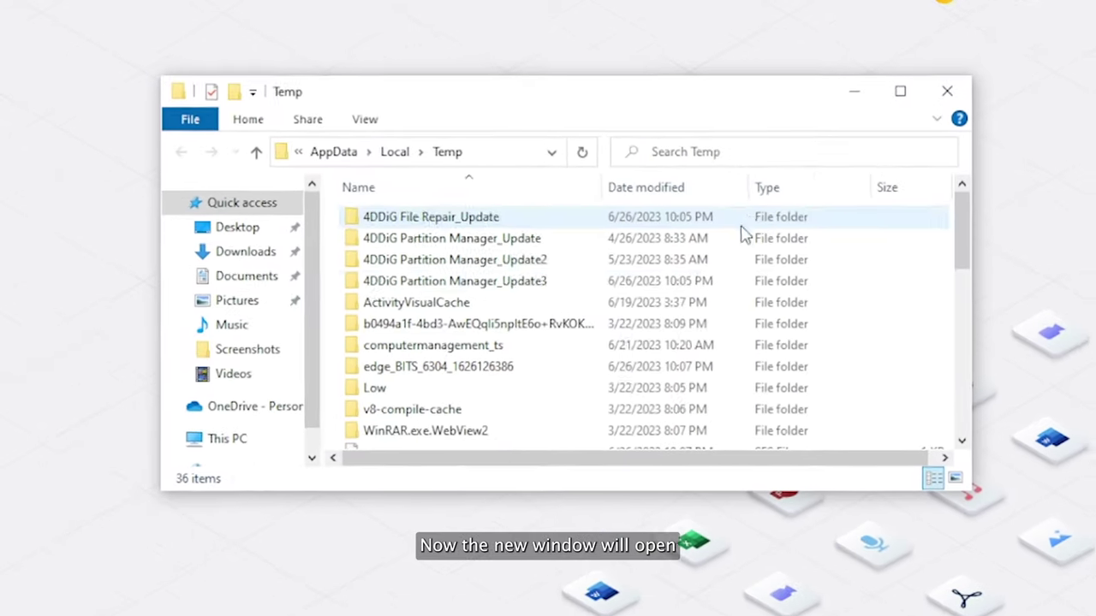
- Permanently delete all files and folders in the Temp folder and confirm the deletion
scroll(688, 293, down, 8)
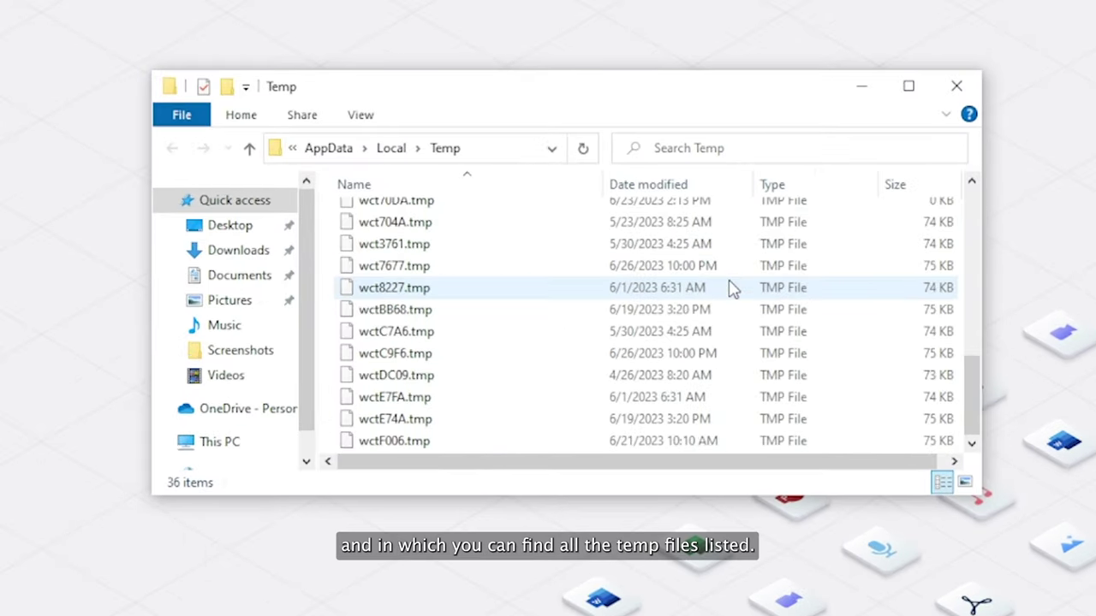
scroll(732, 289, up, 10)
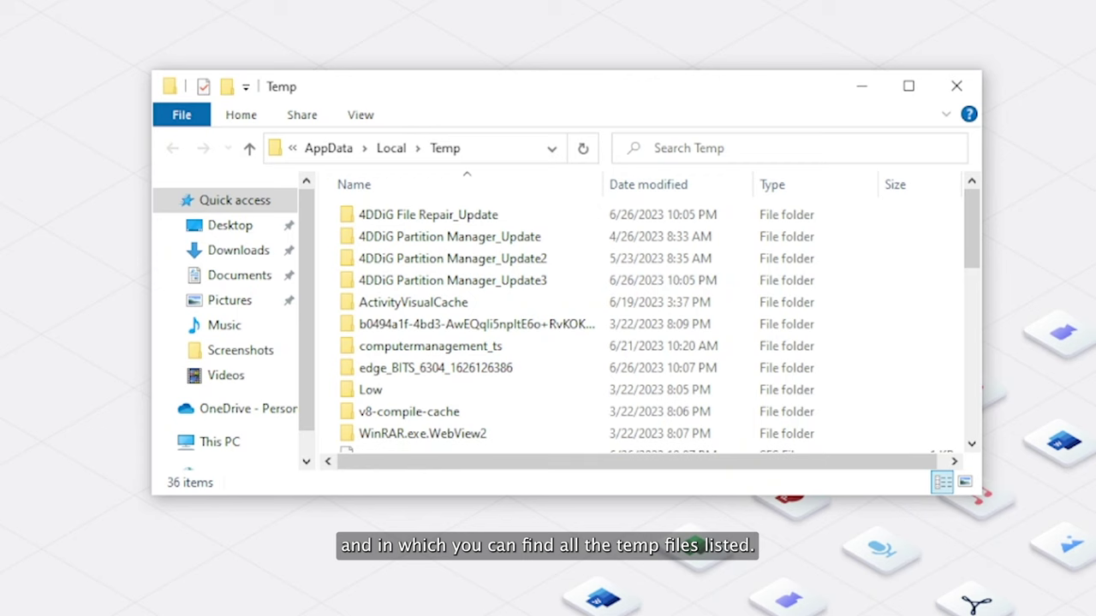
key(ctrl+a)
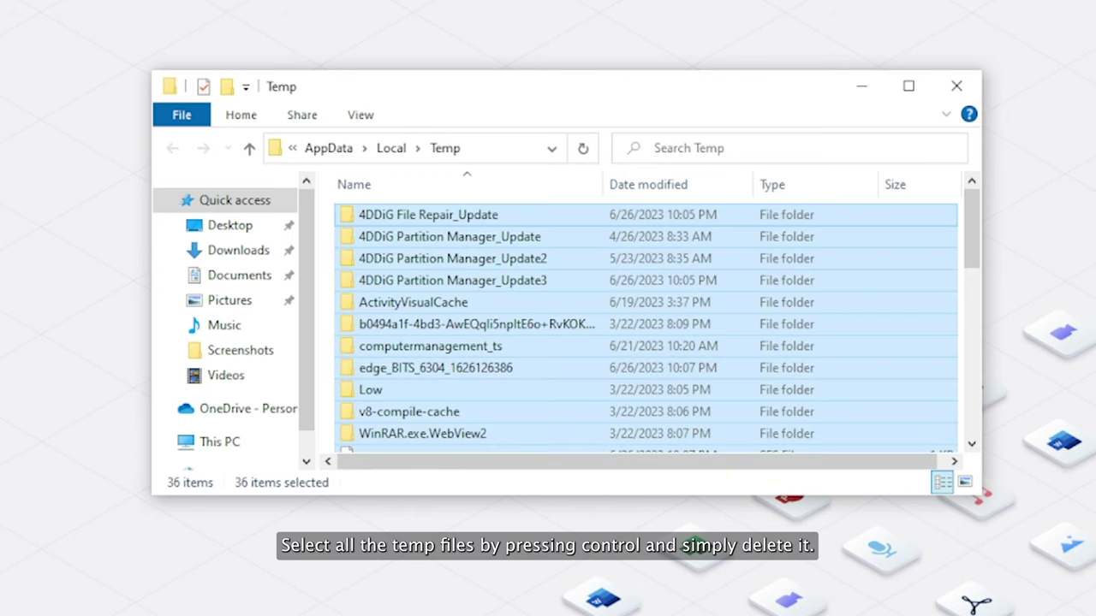
key(shift+Delete)
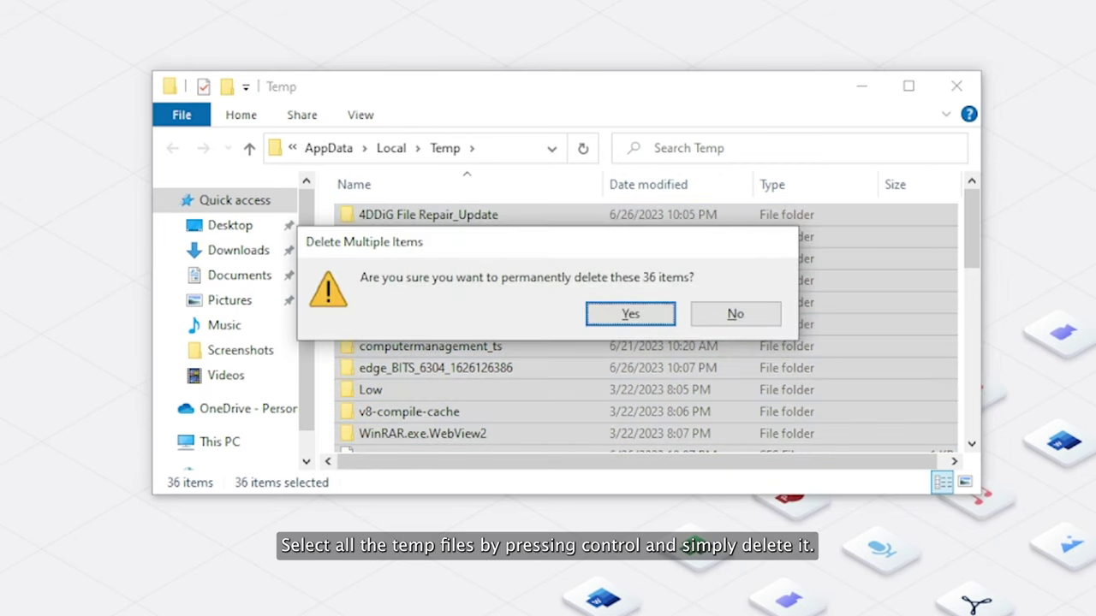
key(Return)
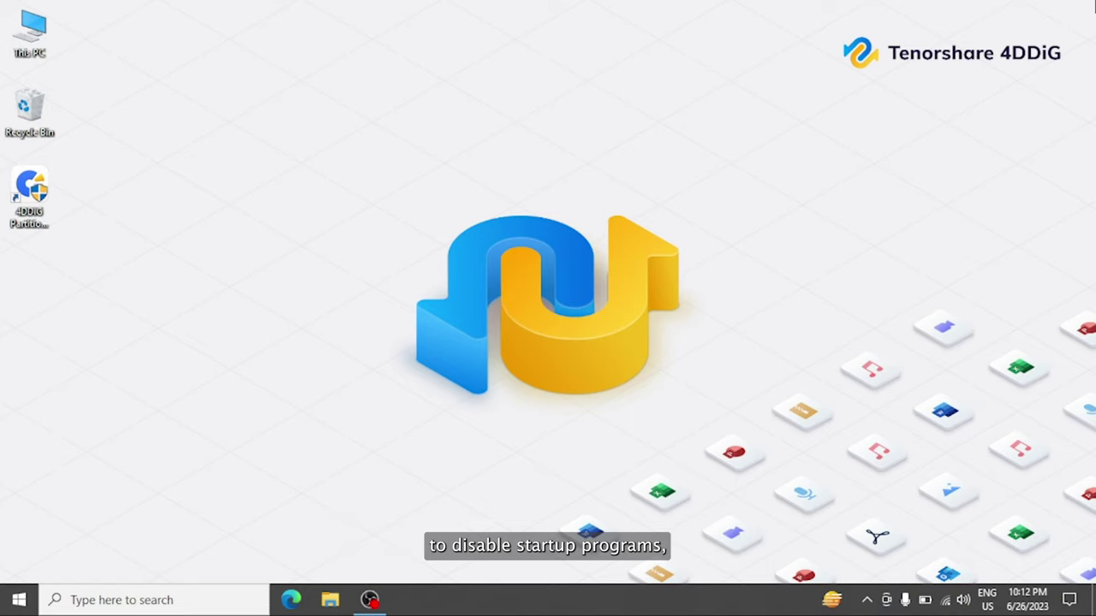
- Open Task Manager's list of startup programs and disable Cortana and Microsoft Edge
key(ctrl+shift+Escape)
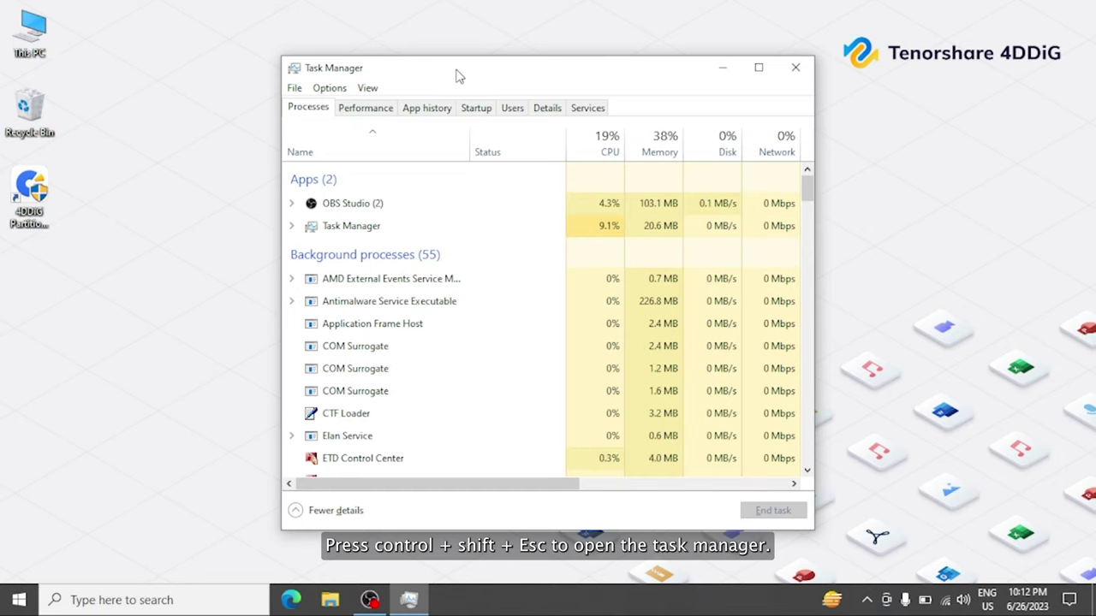
click(478, 109)
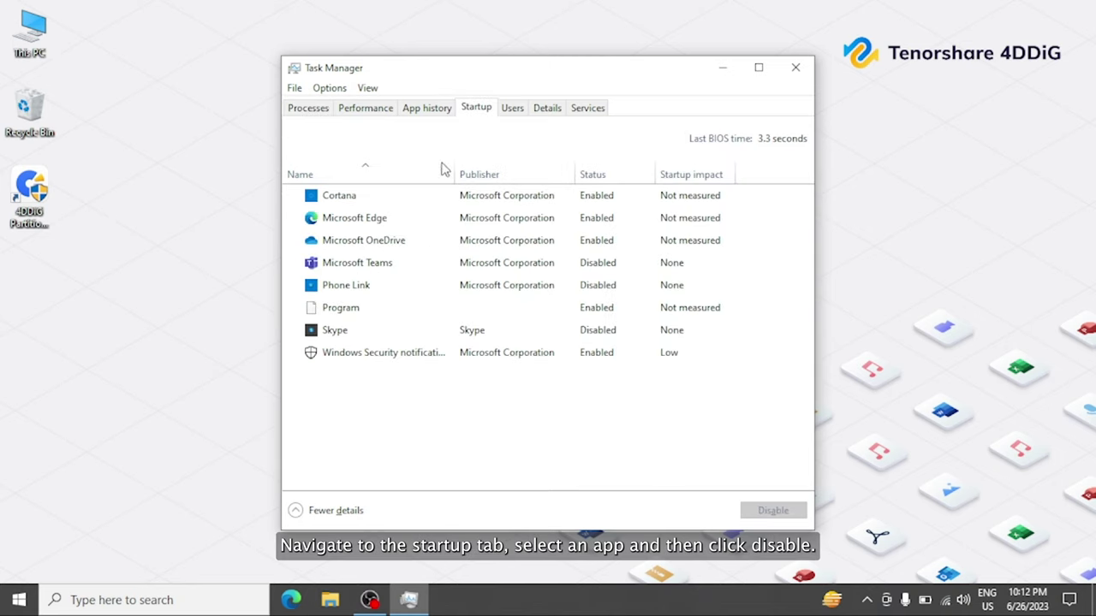
click(397, 197)
click(768, 511)
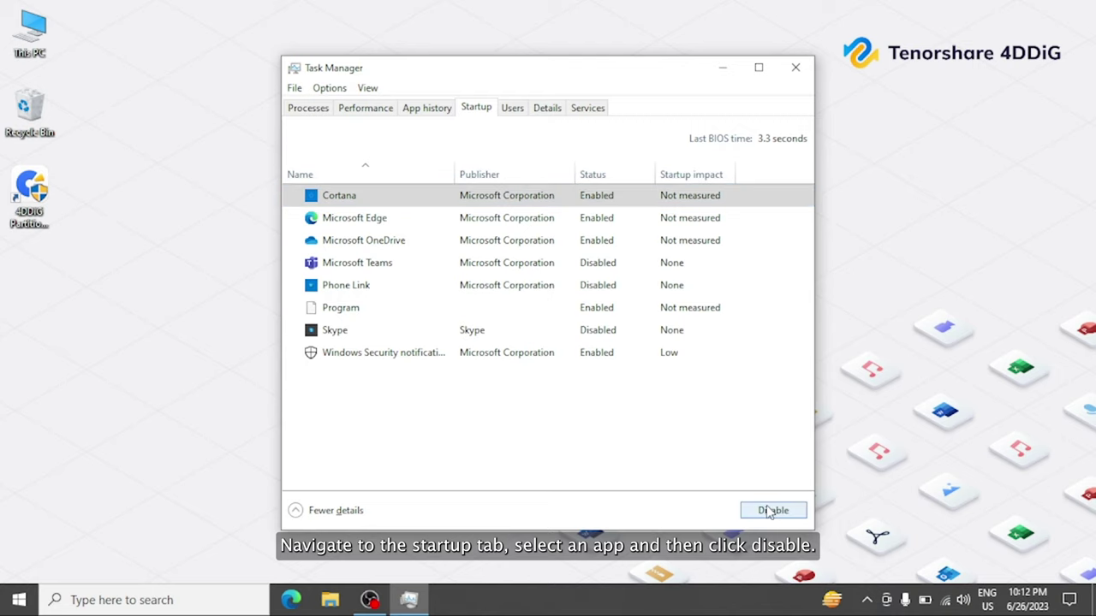
click(445, 218)
click(765, 512)
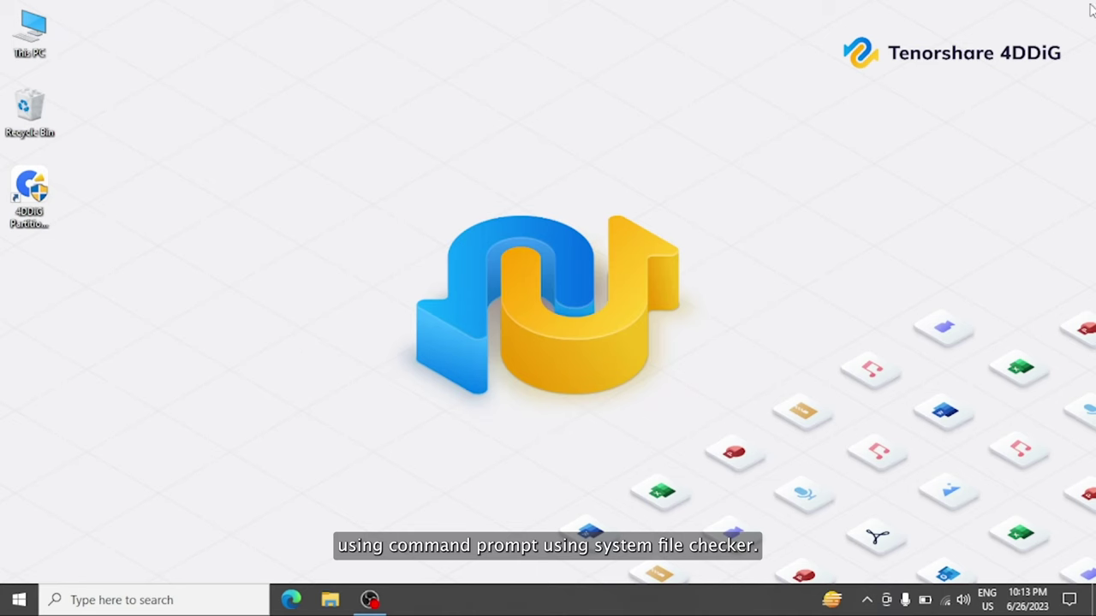
- Open Command Prompt as administrator and run sfc/scannow to repair corrupted system files
click(158, 597)
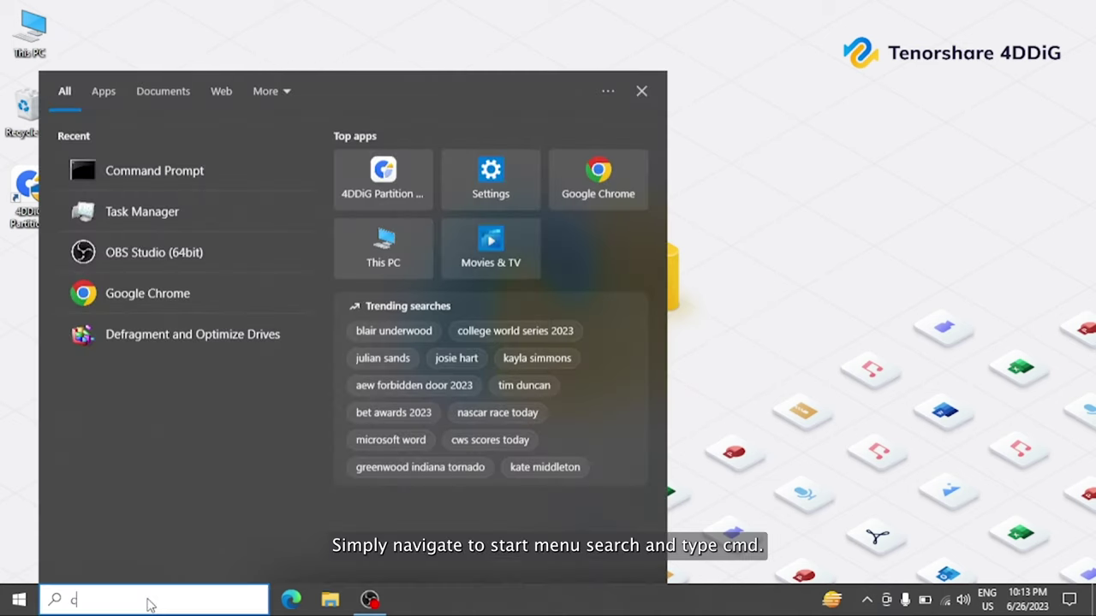
text(cmd)
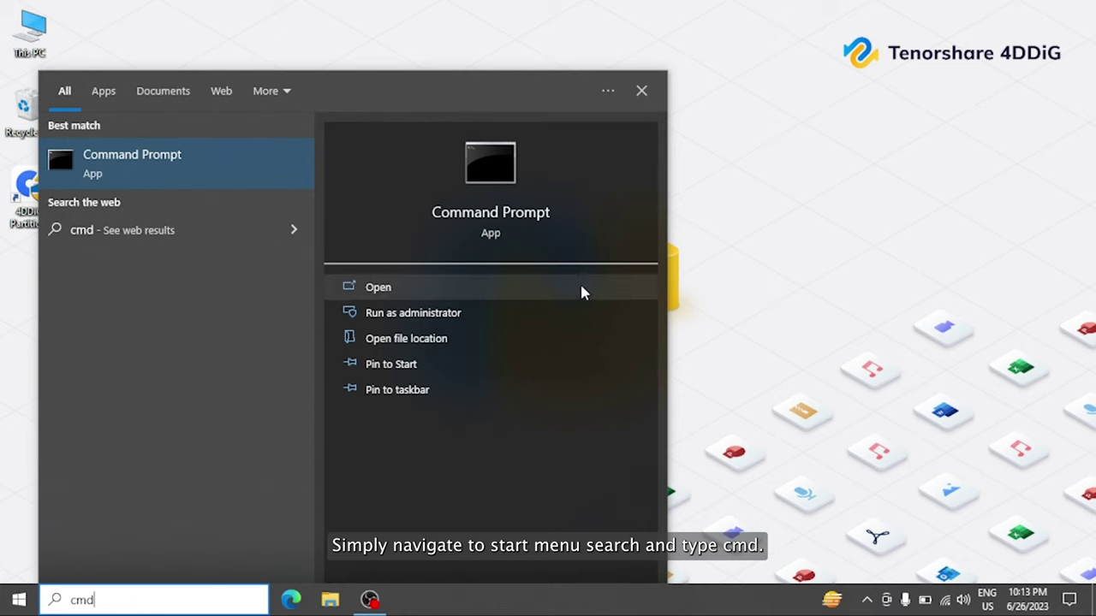
click(566, 306)
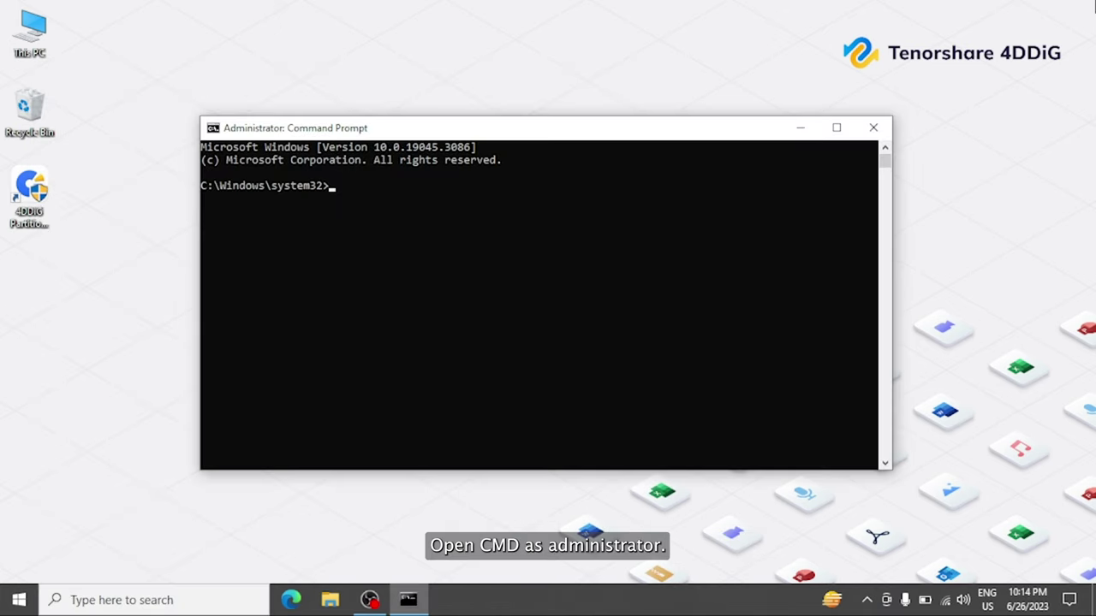
text(sfc/)
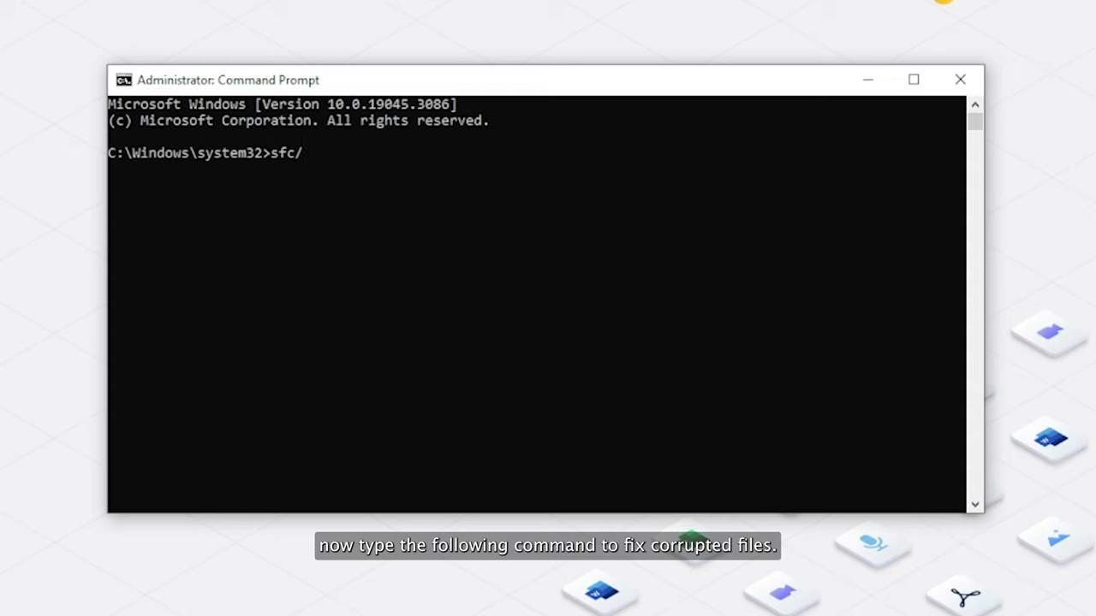
text(scanno)
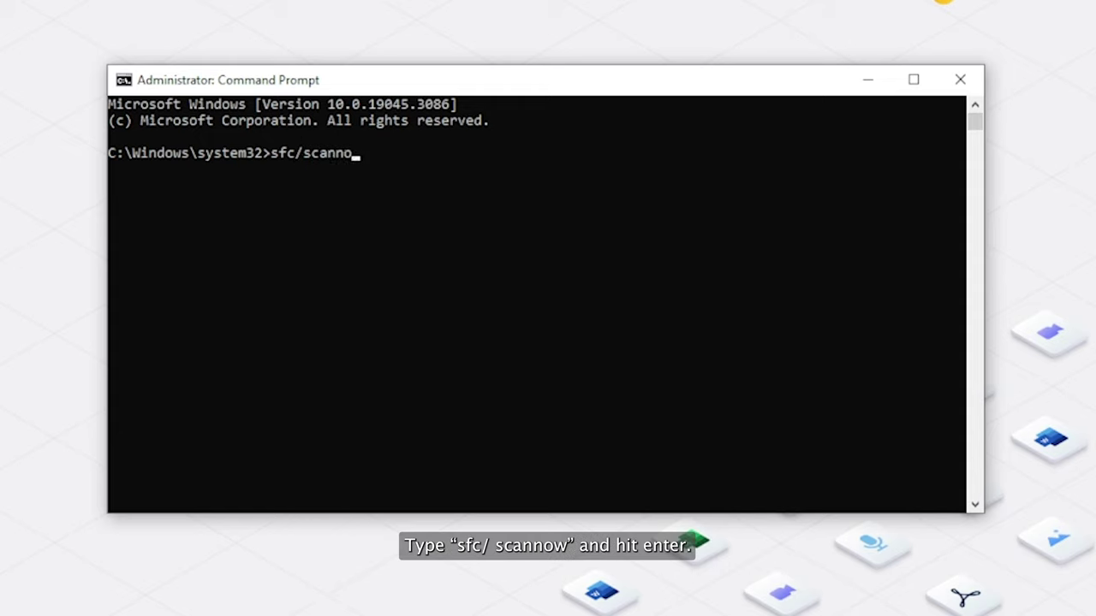
text(w)
key(Return)
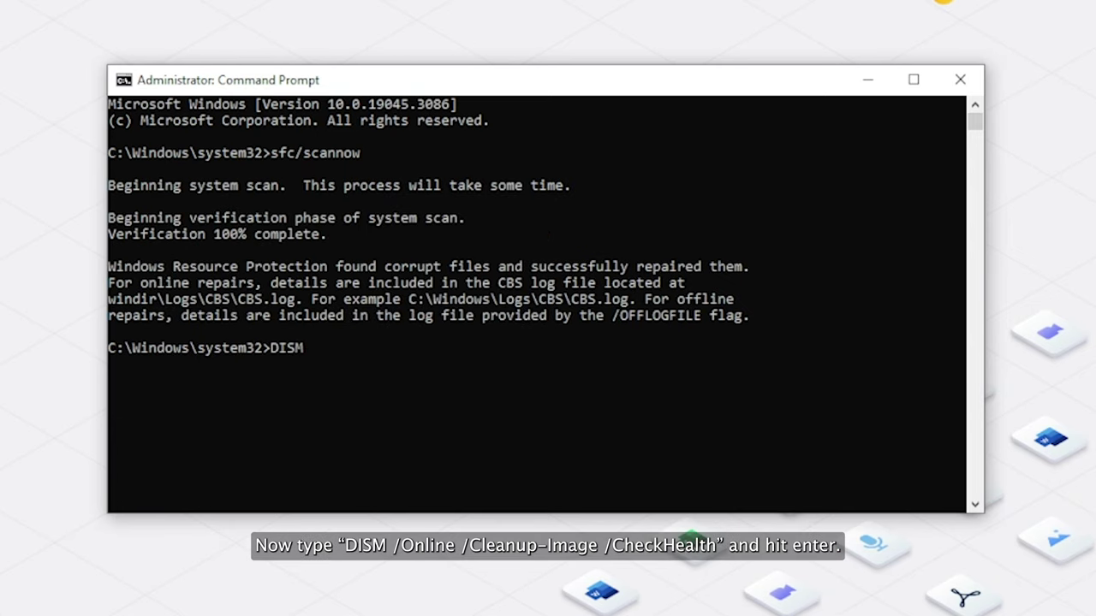
- Run DISM /online /cleanup-image /checkhealth, followed by DISM /online /cleanup-image /scanhealth
text(eanup-image /checkhealth)
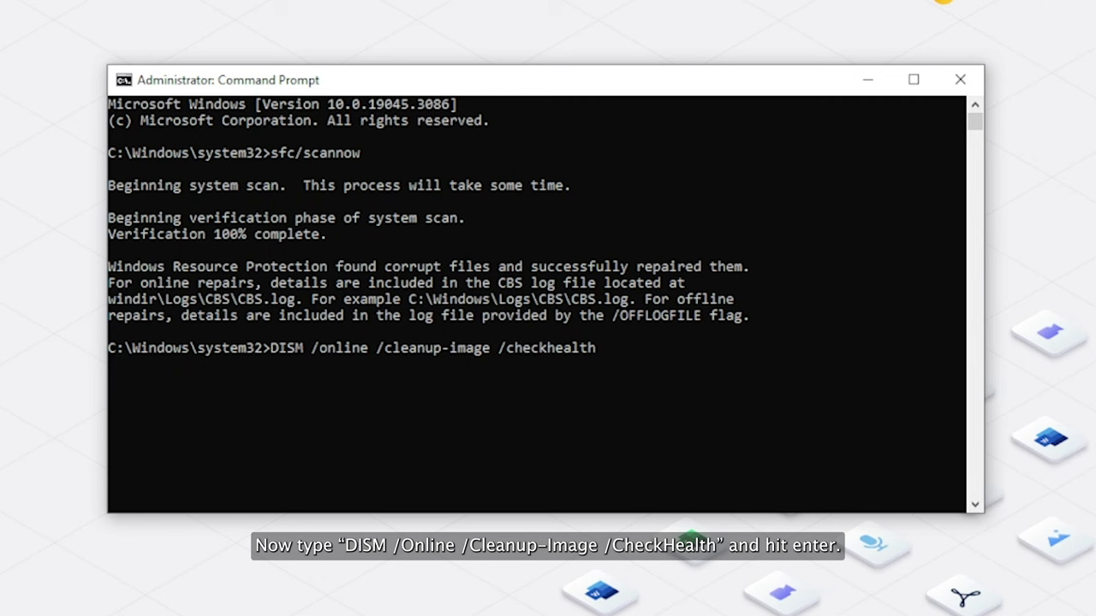
key(Return)
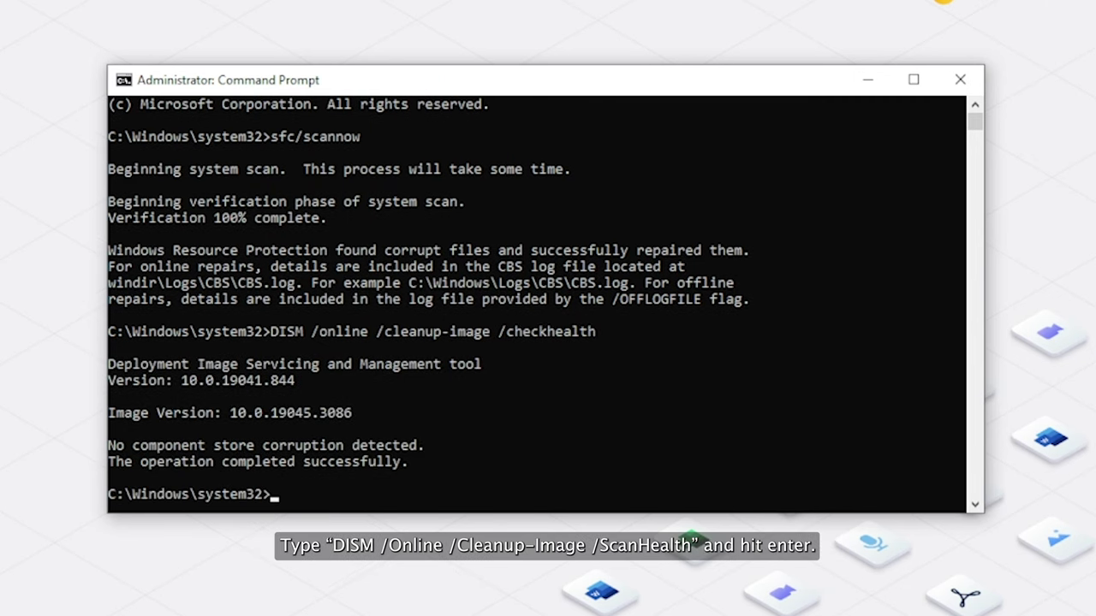
text(DISM /online /cleanup)
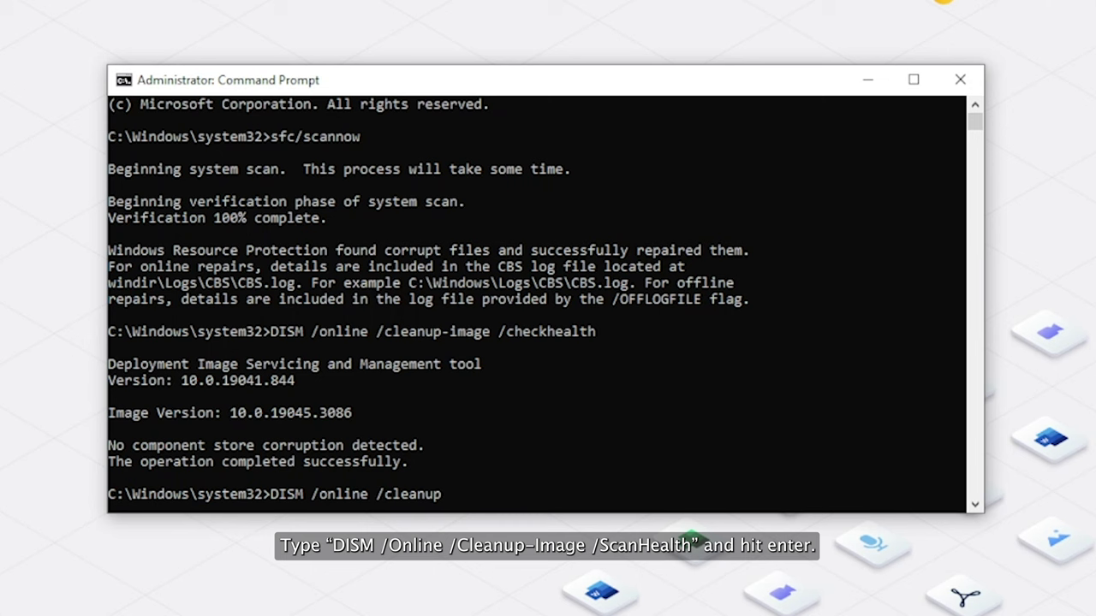
text(-image /scanhealth)
key(Return)
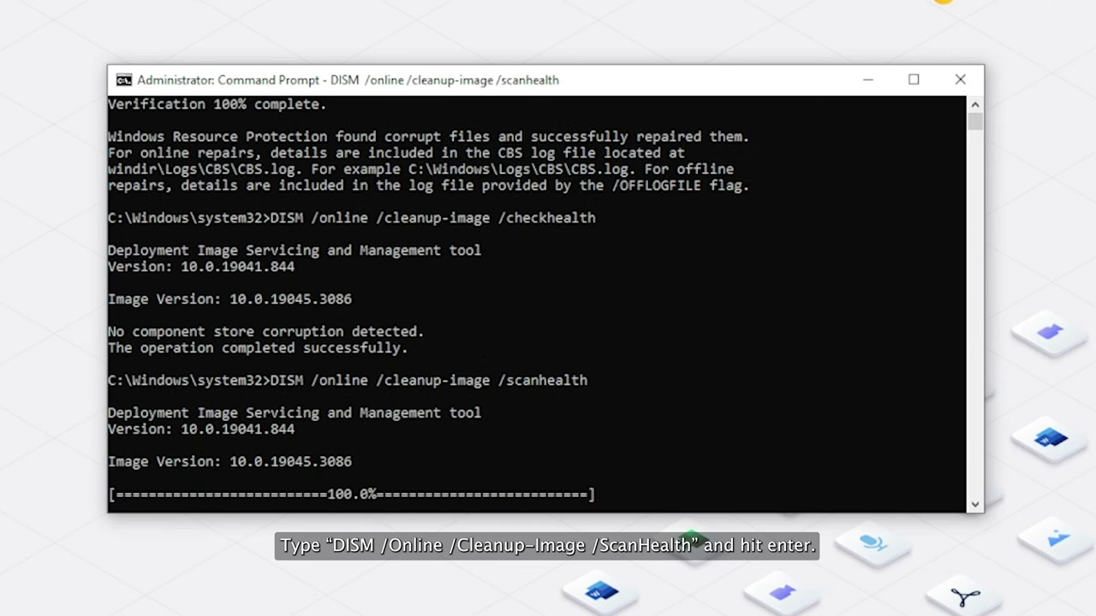
- Run DISM /online /cleanup-image /restorehealth to repair the Windows image
text(D)
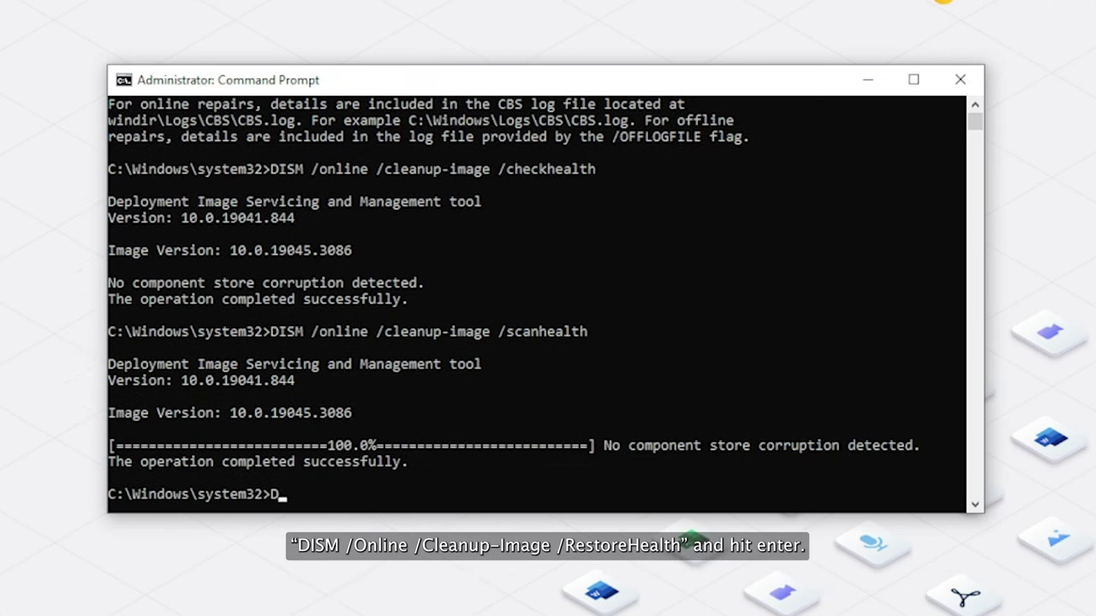
text(ISM /online /cleanup-image)
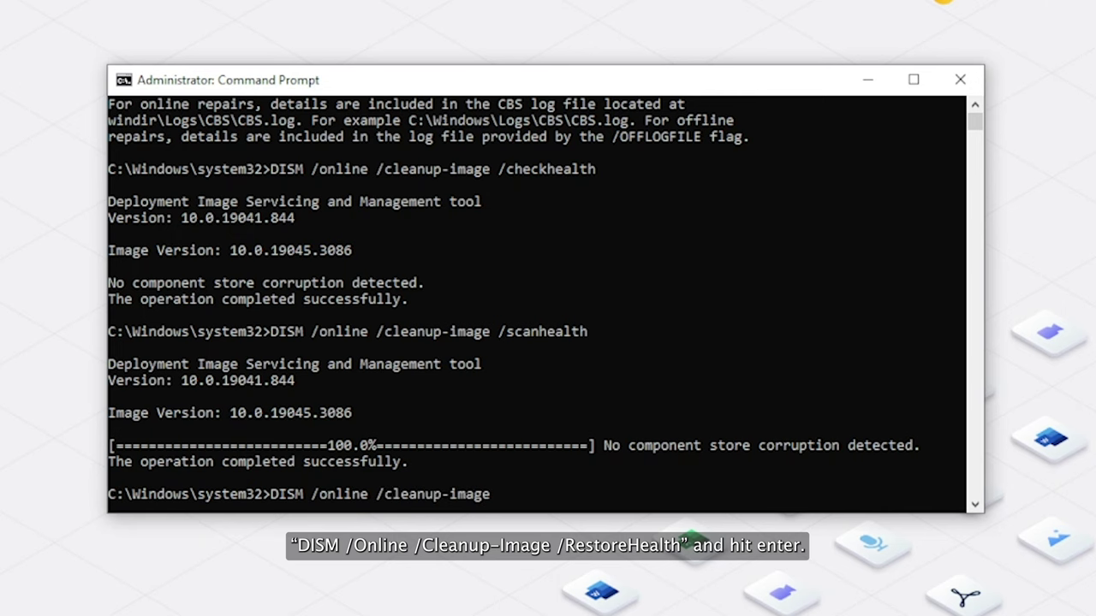
text( /restorehealth)
key(Return)
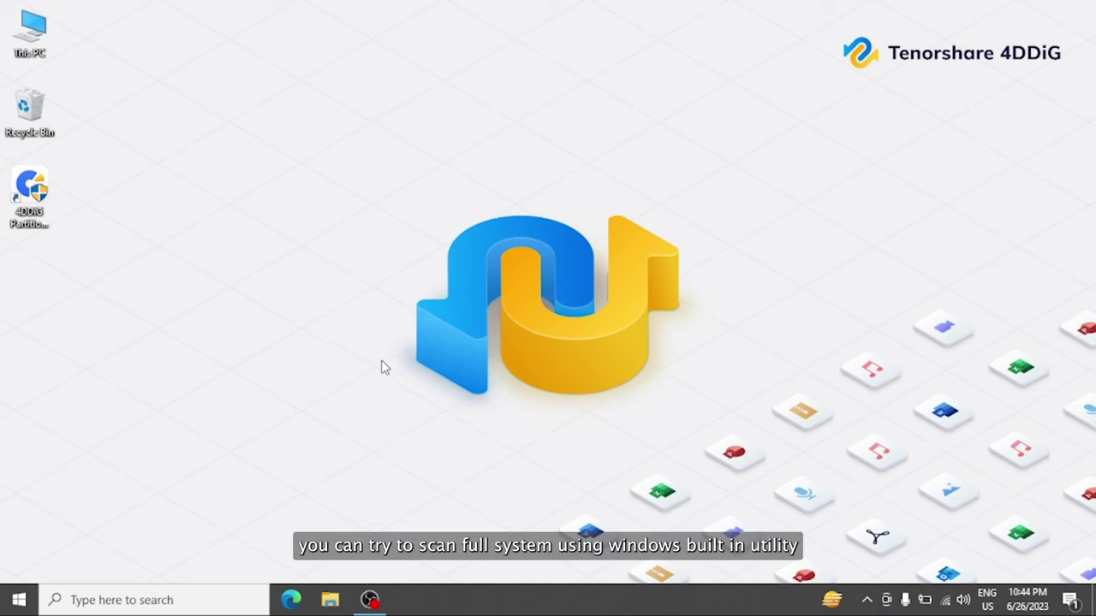
- Find and launch Windows Security, and open its Virus & threat protection page
click(155, 602)
text(wind)
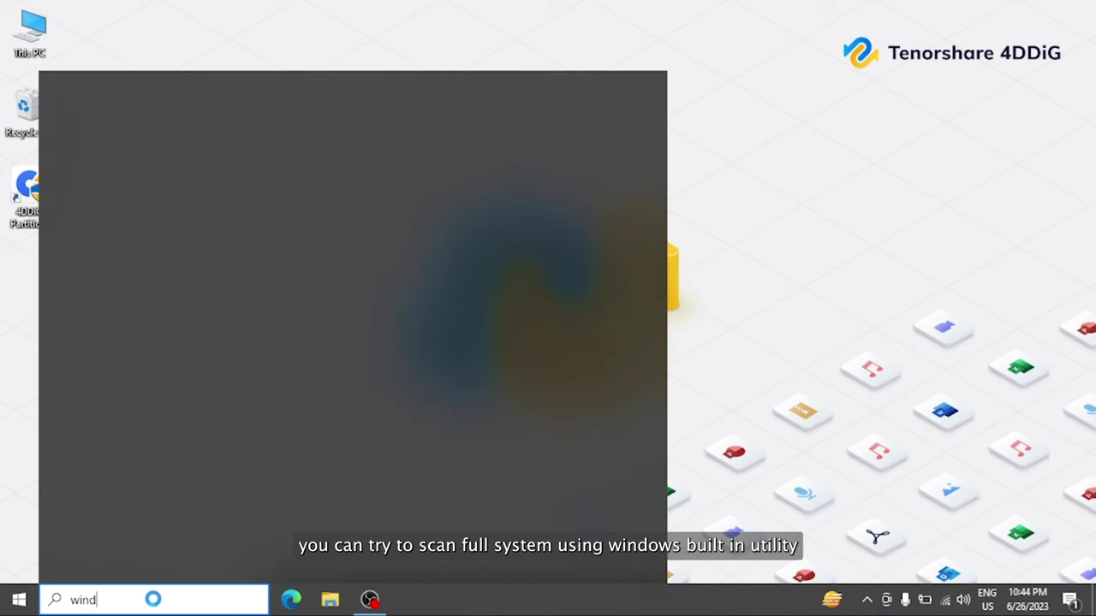
text(ows)
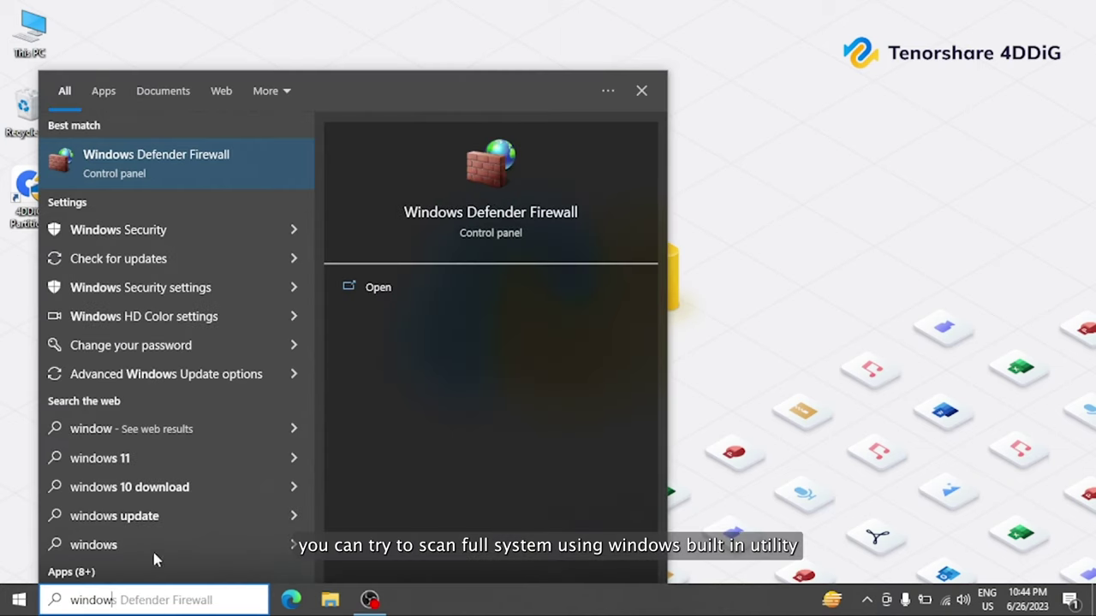
click(152, 237)
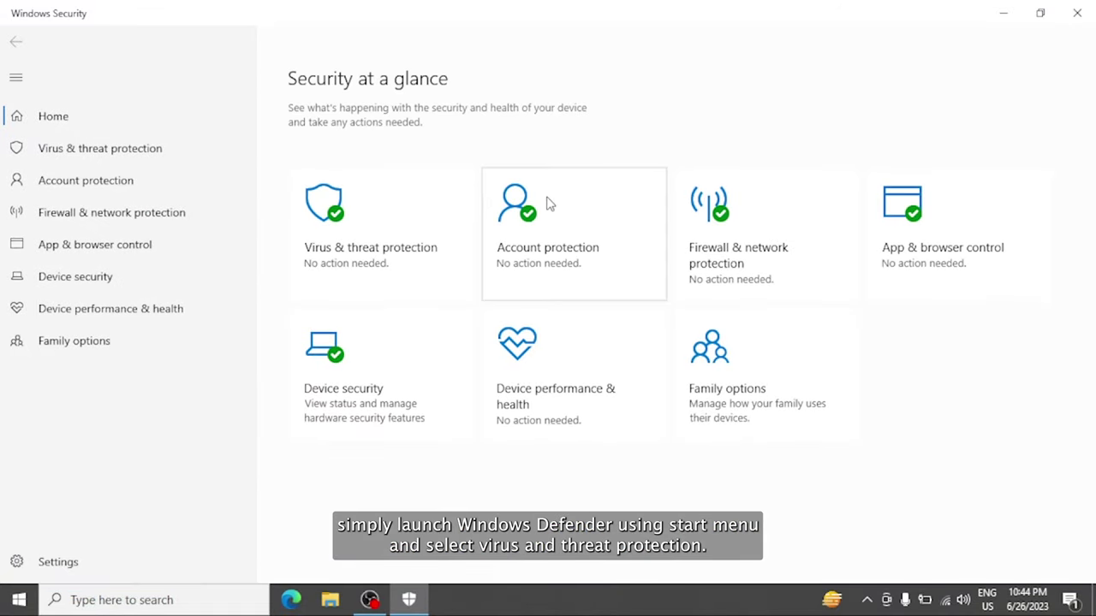
click(342, 236)
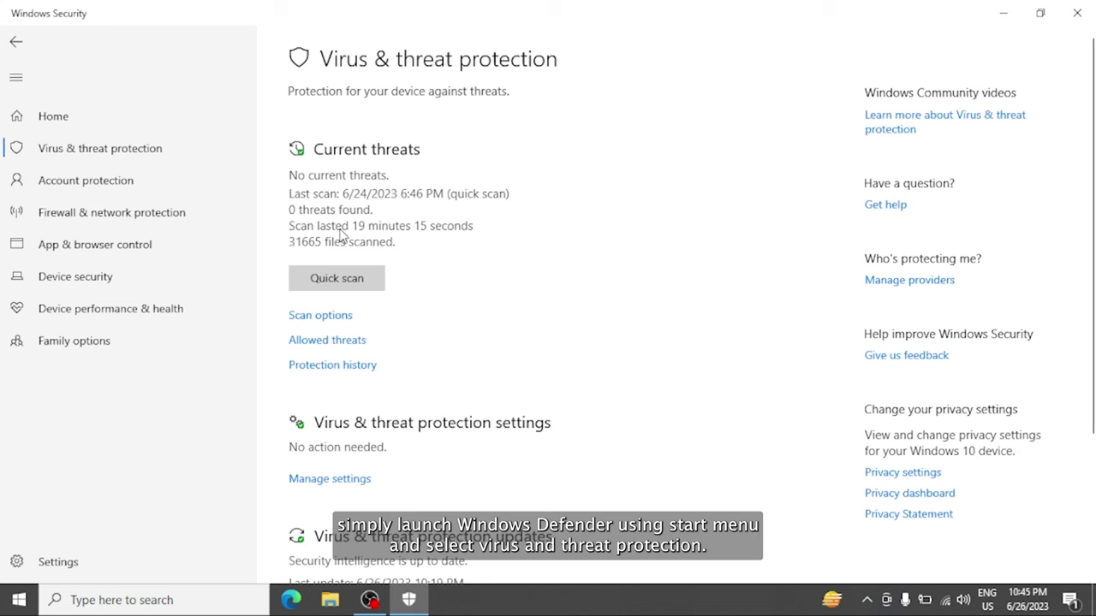
- Choose Microsoft Defender Offline scan from the scan options and start the scan
click(326, 316)
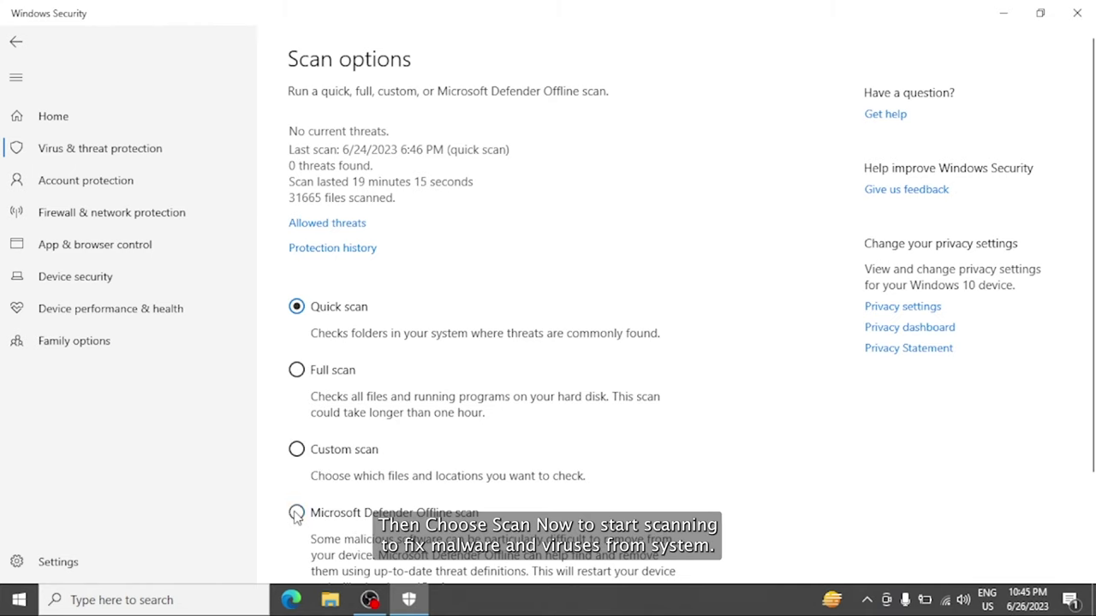
scroll(502, 484, down, 3)
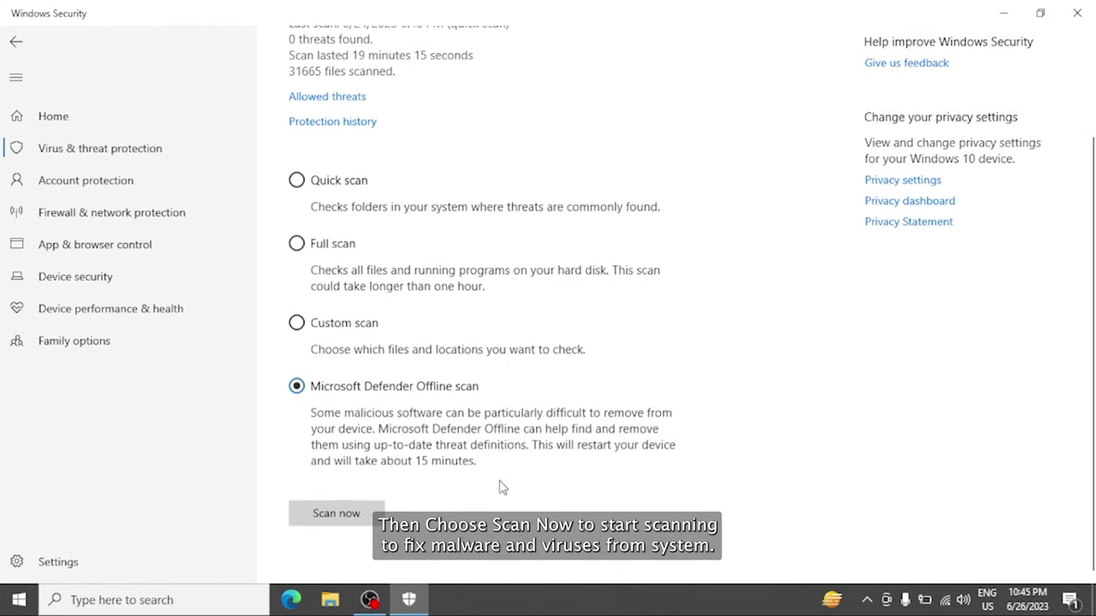
click(371, 514)
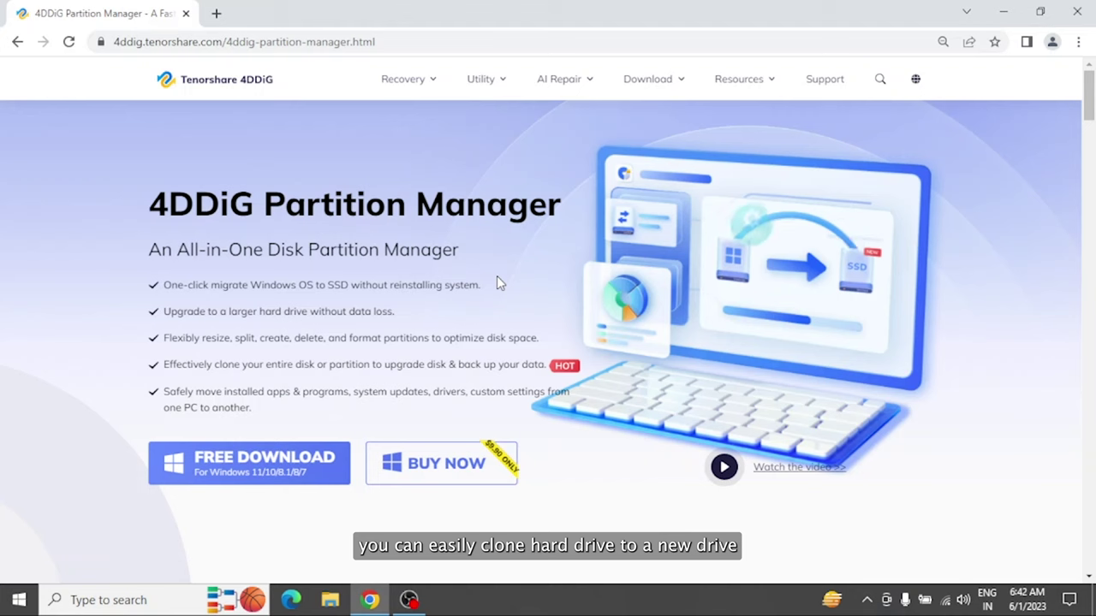
- Read the 4DDiG Partition Manager web page's sections on what it can do, what it migrates and its partition features
scroll(496, 275, down, 1)
scroll(496, 276, down, 5)
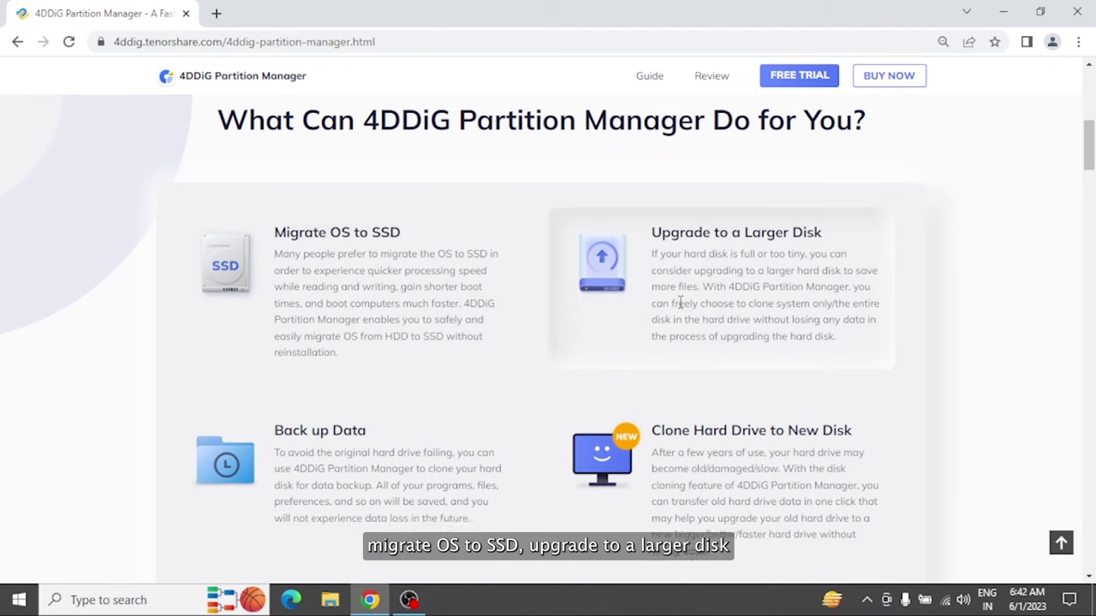
scroll(591, 349, down, 1)
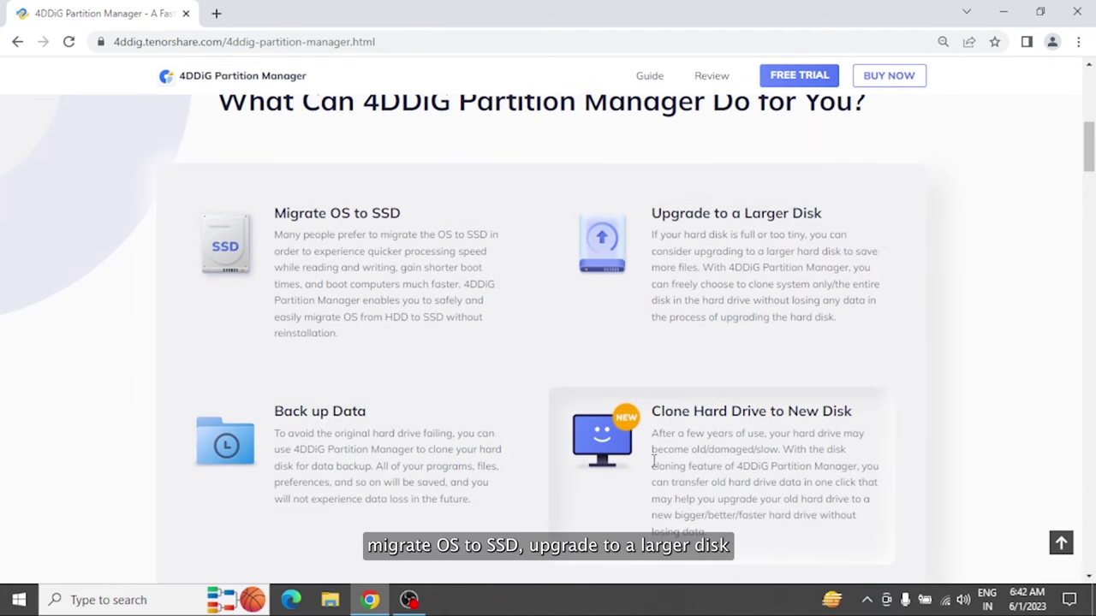
scroll(653, 462, down, 5)
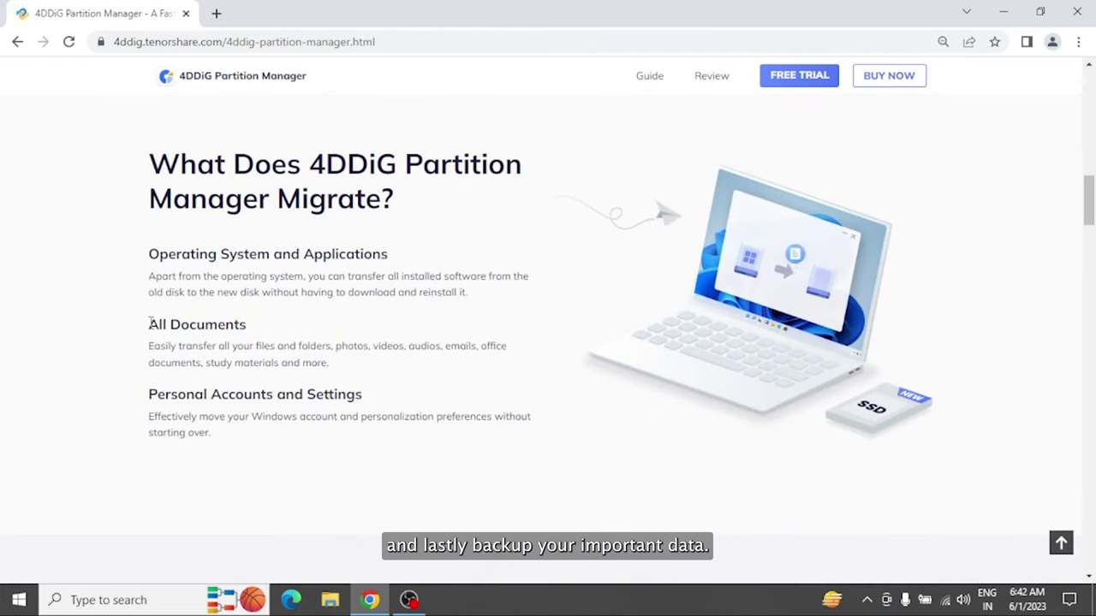
drag(147, 326, 243, 325)
click(254, 339)
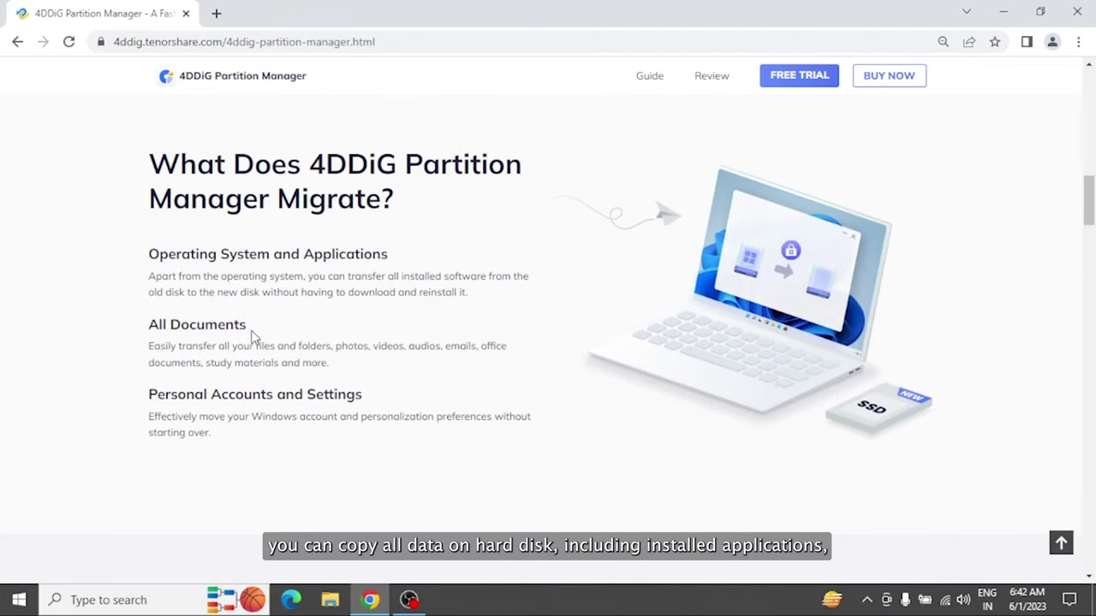
drag(149, 394, 377, 390)
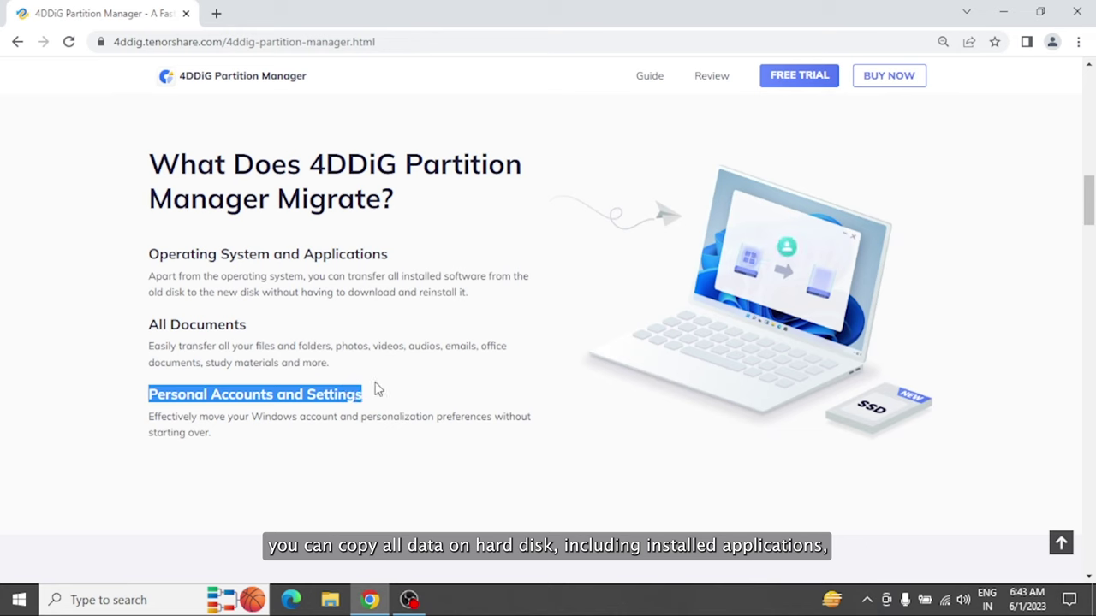
click(380, 390)
scroll(985, 441, down, 4)
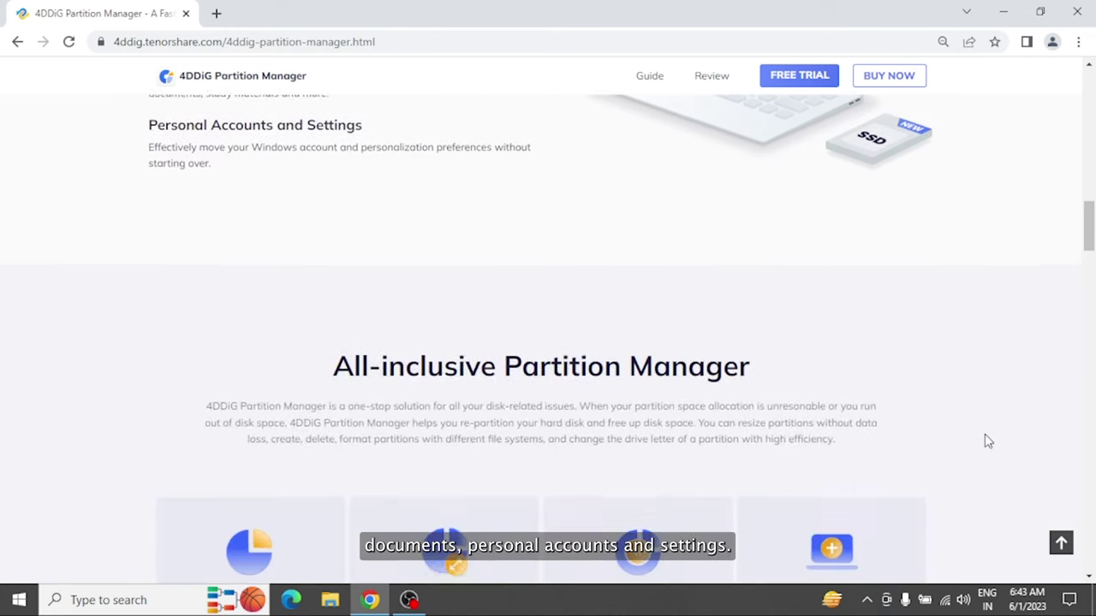
scroll(987, 440, down, 9)
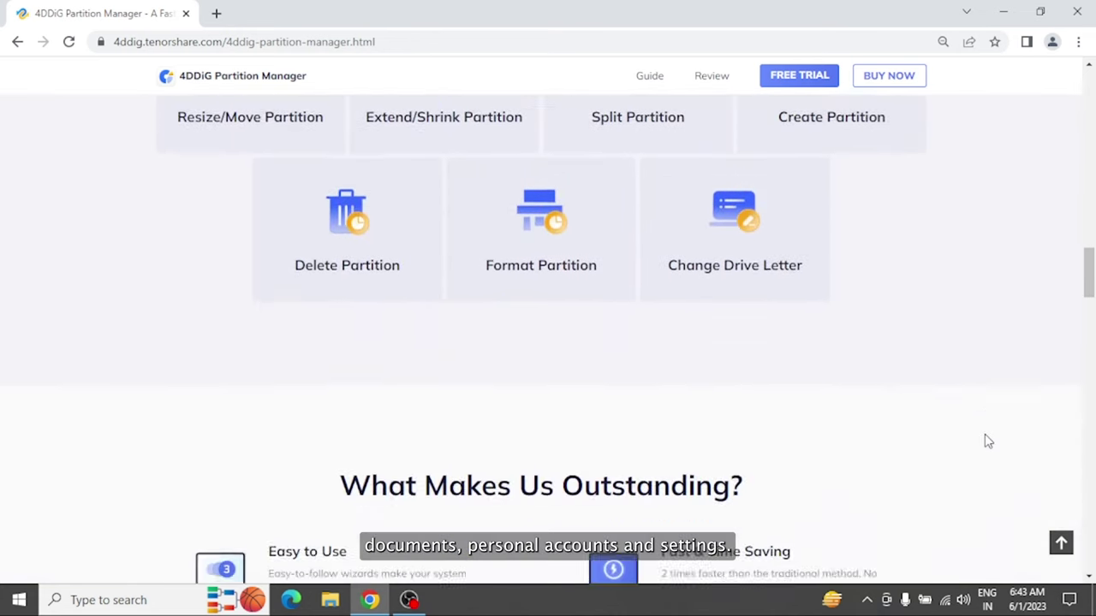
- Preview the three steps for migrating Windows OS to SSD and request the Partition Manager free trial
scroll(987, 441, down, 5)
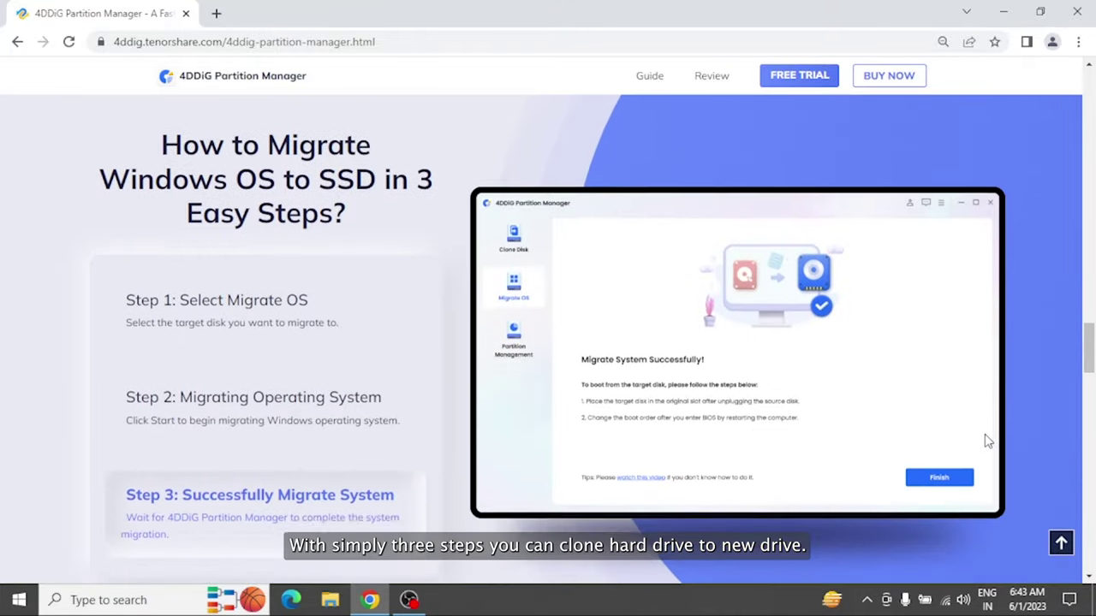
click(317, 283)
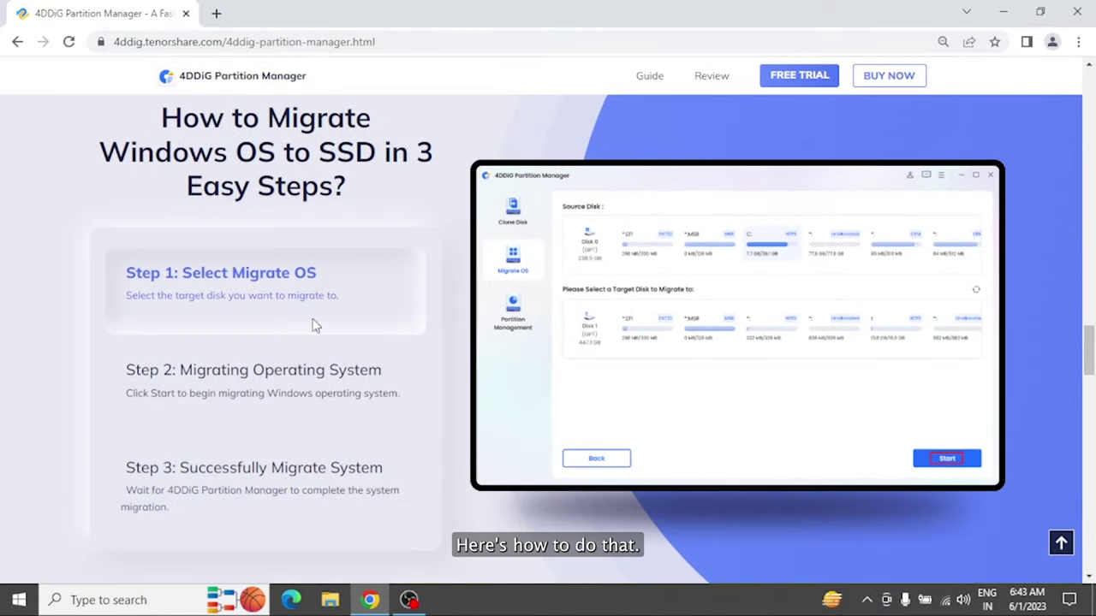
click(309, 370)
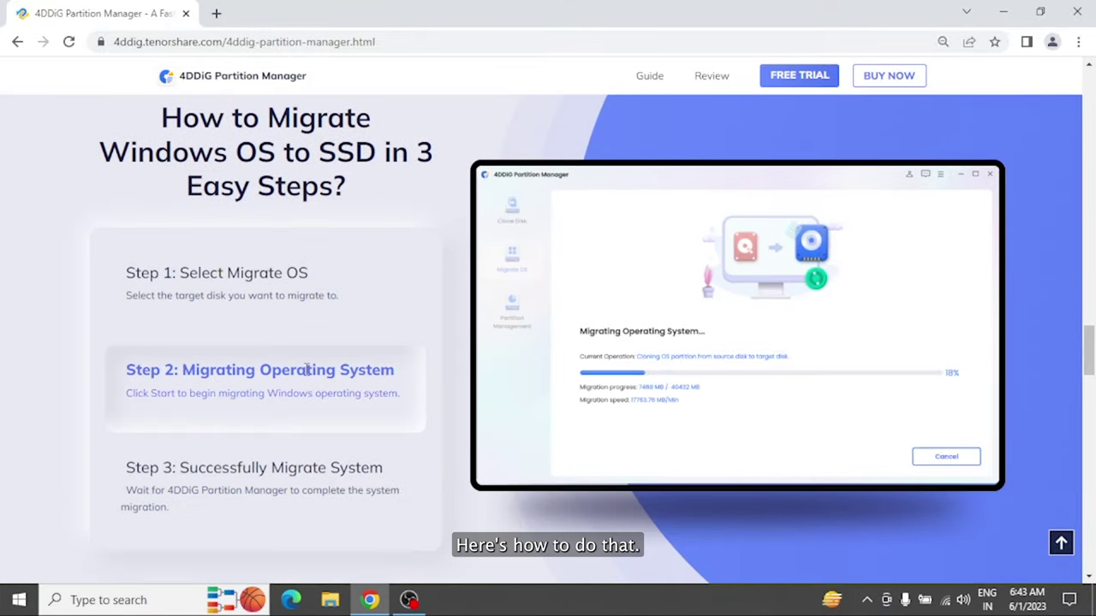
click(294, 467)
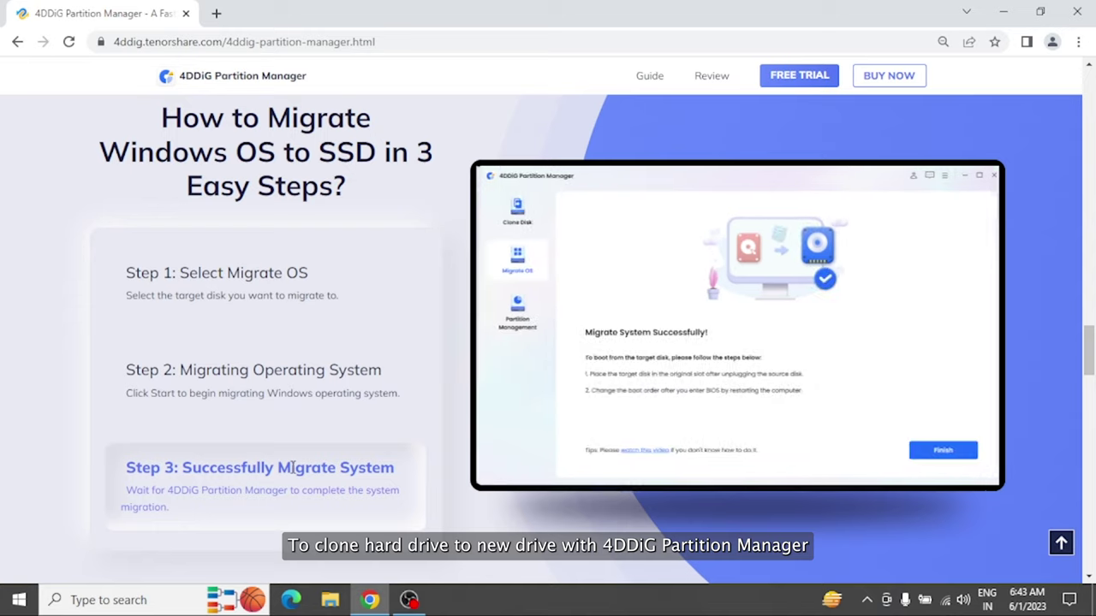
click(785, 78)
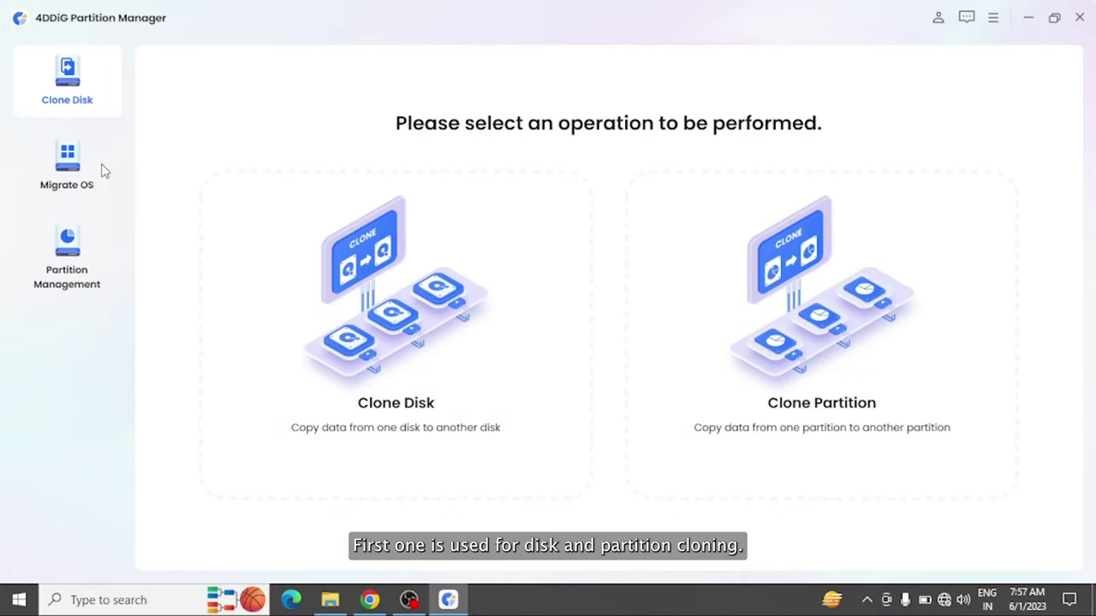
- Switch to 4DDiG Partition Manager, view its Migrate OS and Partition Management pages, and select partition G: on Disk 0
click(79, 156)
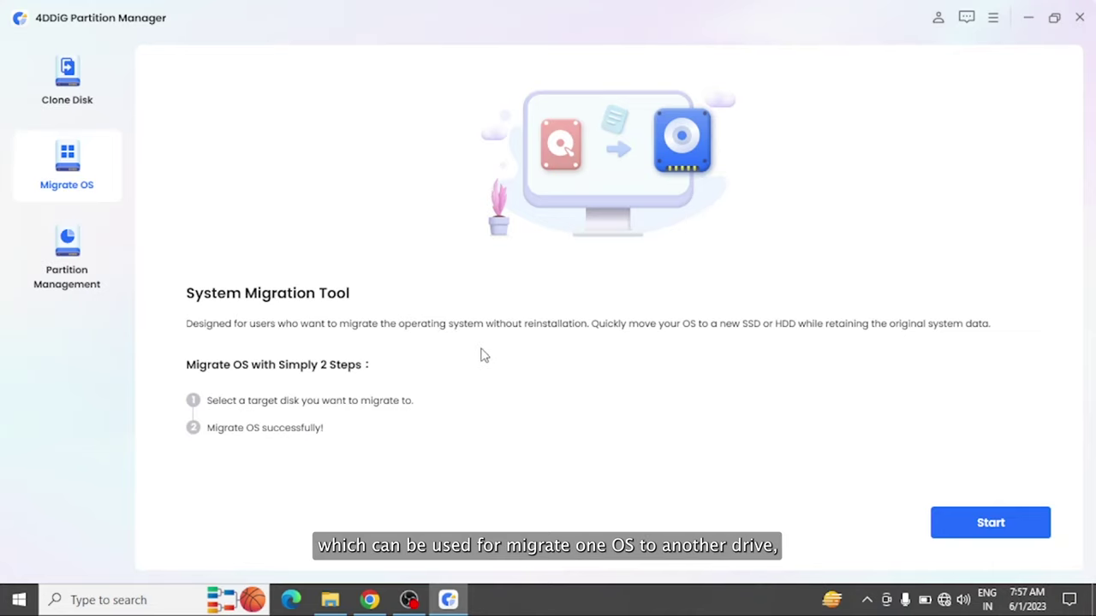
click(65, 246)
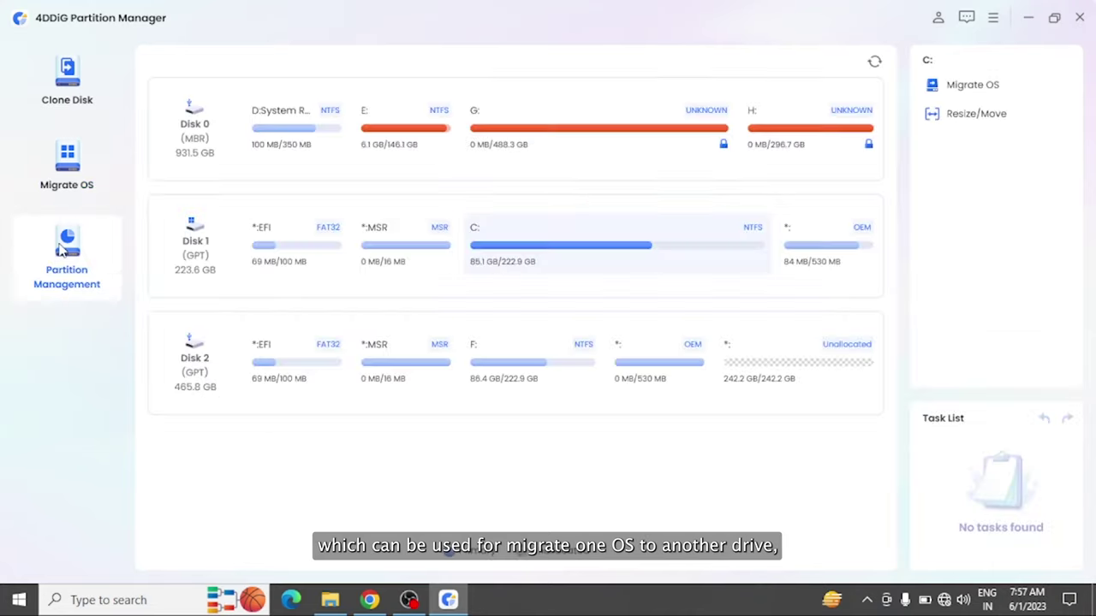
click(572, 148)
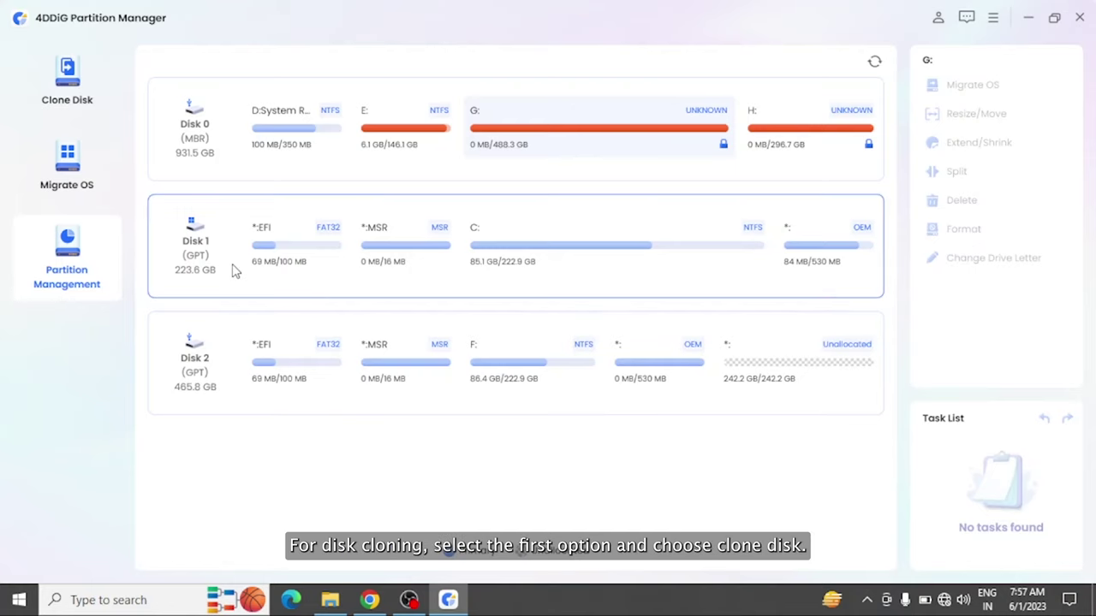
- Choose the Clone Disk operation and set Disk 2 (465.8 GB) as the target for source Disk 1
click(68, 75)
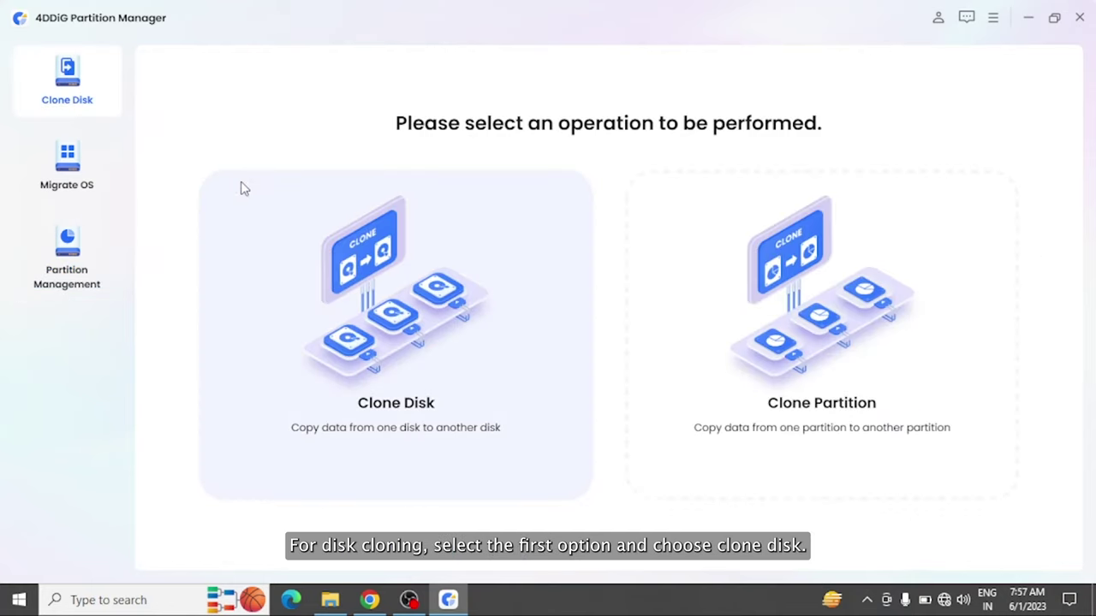
click(470, 335)
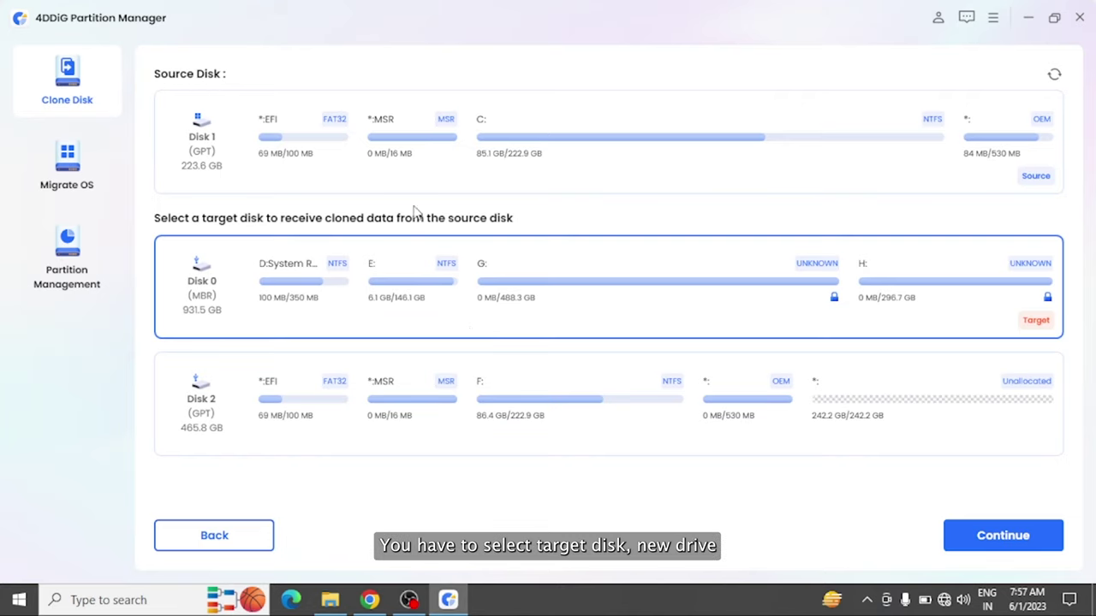
click(219, 400)
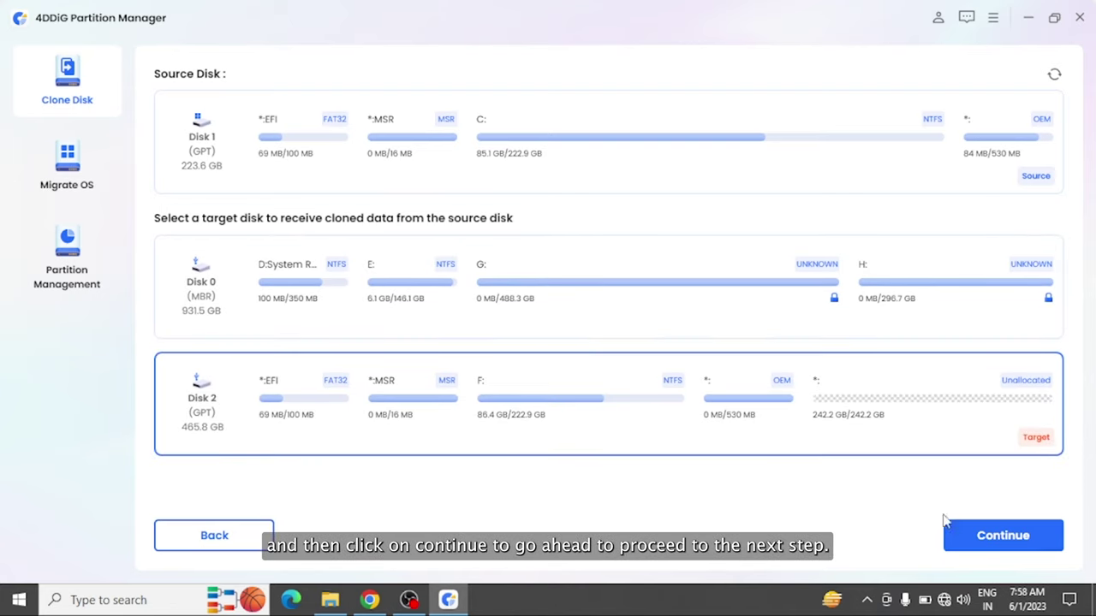
- Proceed with the selected disks, accept overwriting all data on Disk 2, and start the cloning process
click(1000, 536)
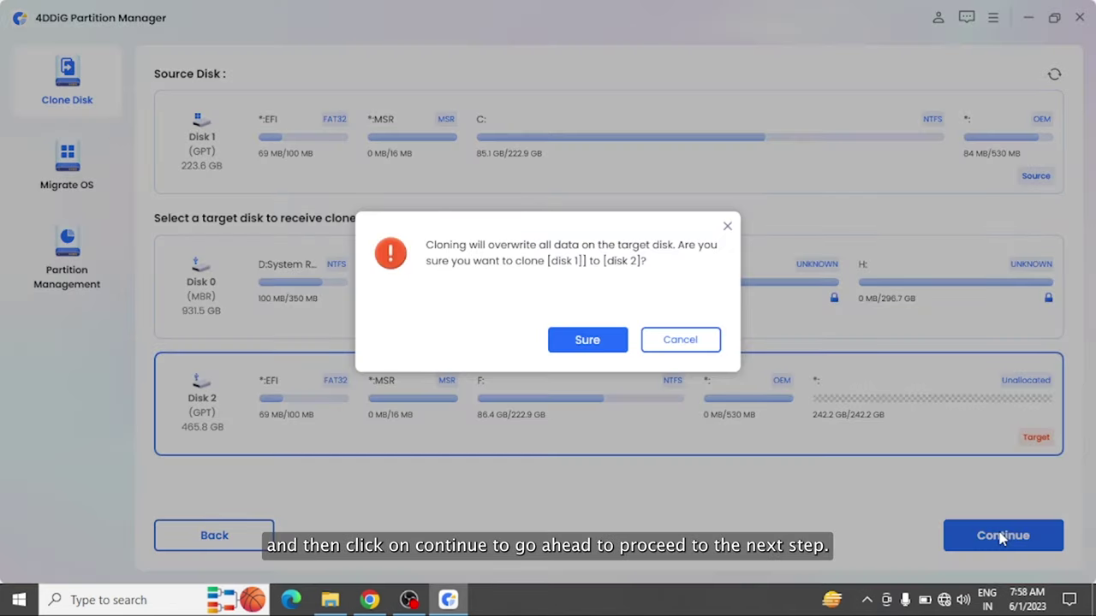
click(611, 346)
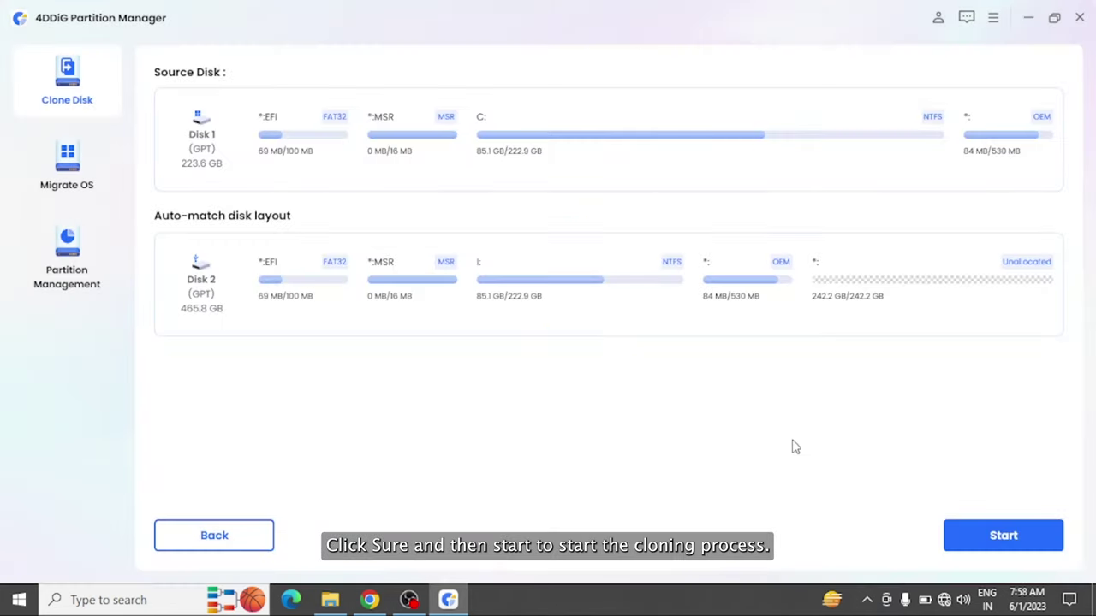
click(1013, 536)
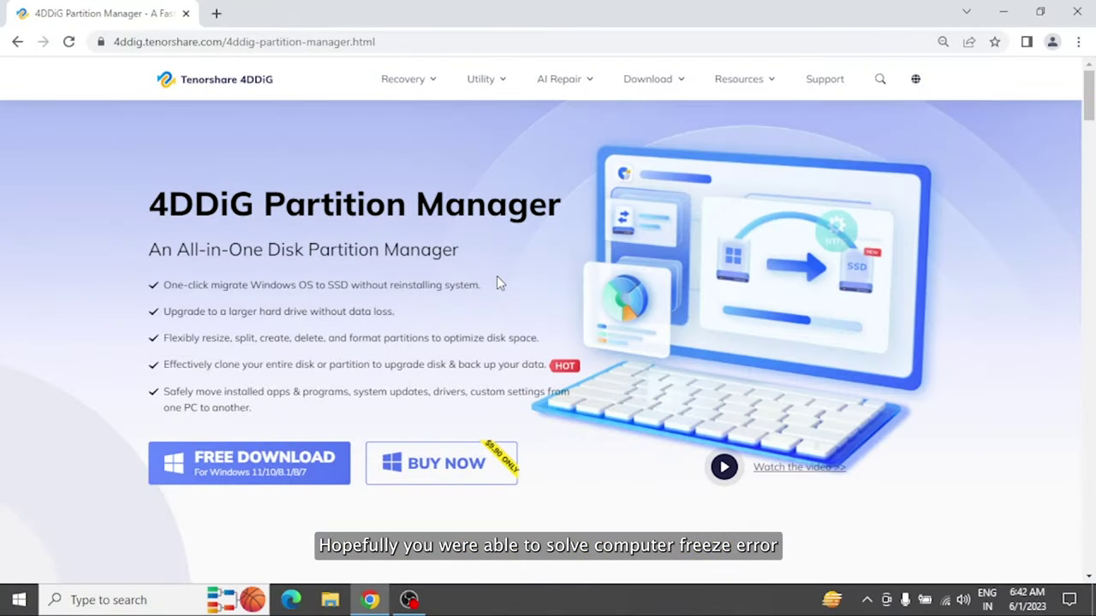
- Review the Partition Manager web page's feature overview and migration section, highlighting the All Documents and Personal Accounts and Settings headings
scroll(497, 277, down, 6)
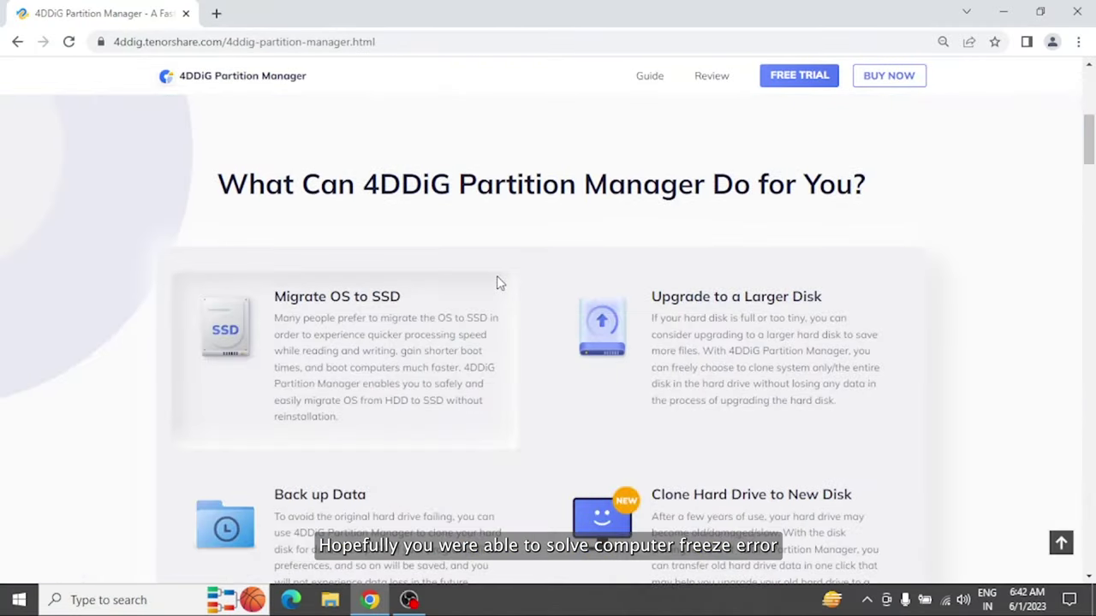
scroll(500, 283, down, 1)
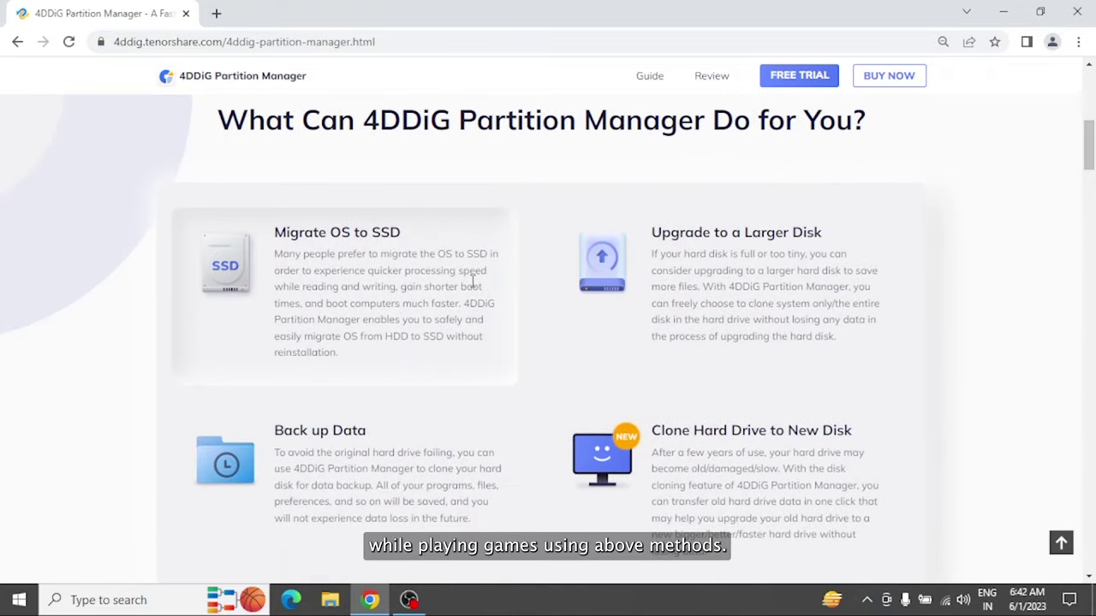
scroll(619, 256, down, 1)
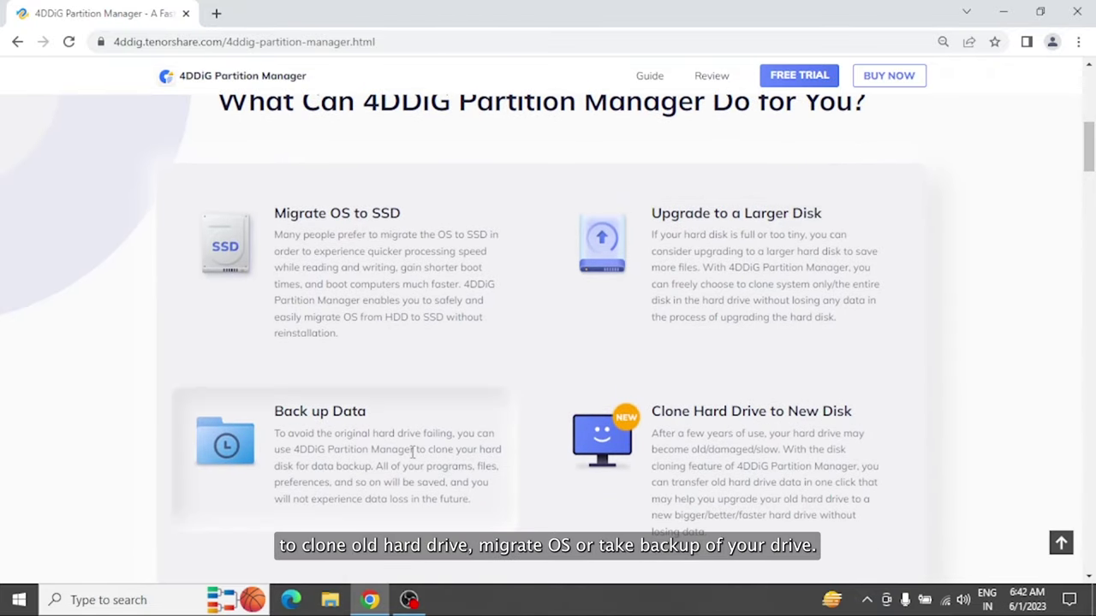
scroll(653, 463, down, 5)
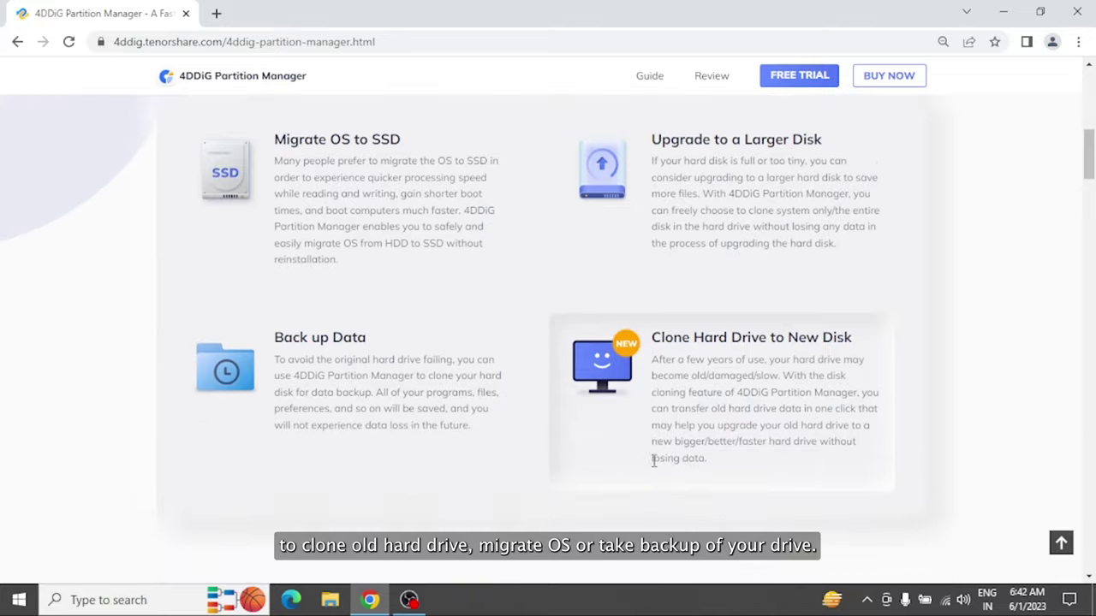
scroll(653, 465, down, 1)
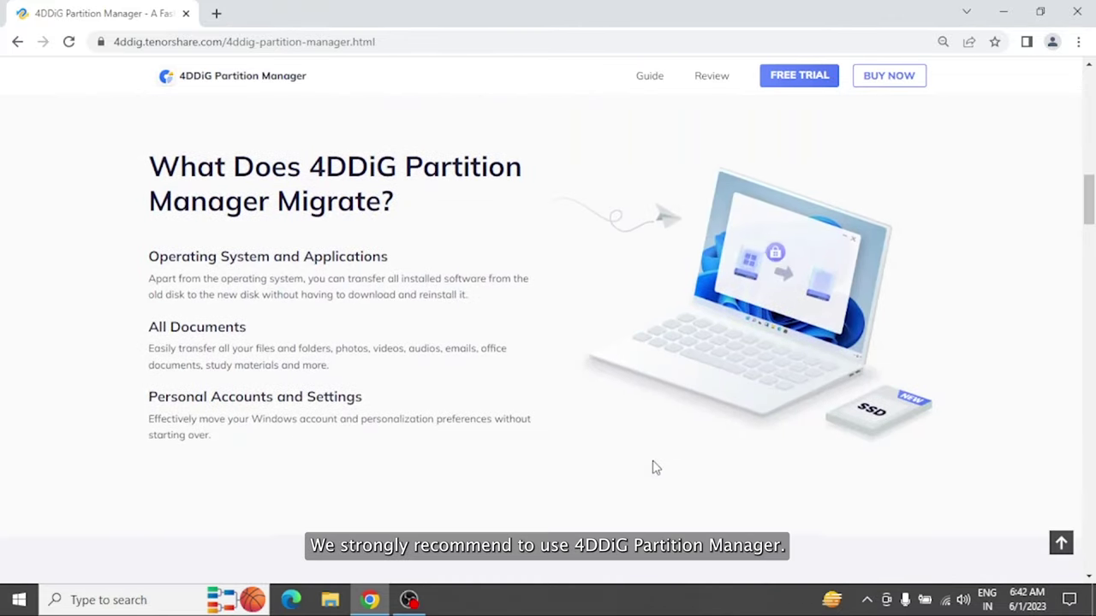
drag(146, 326, 251, 336)
click(251, 335)
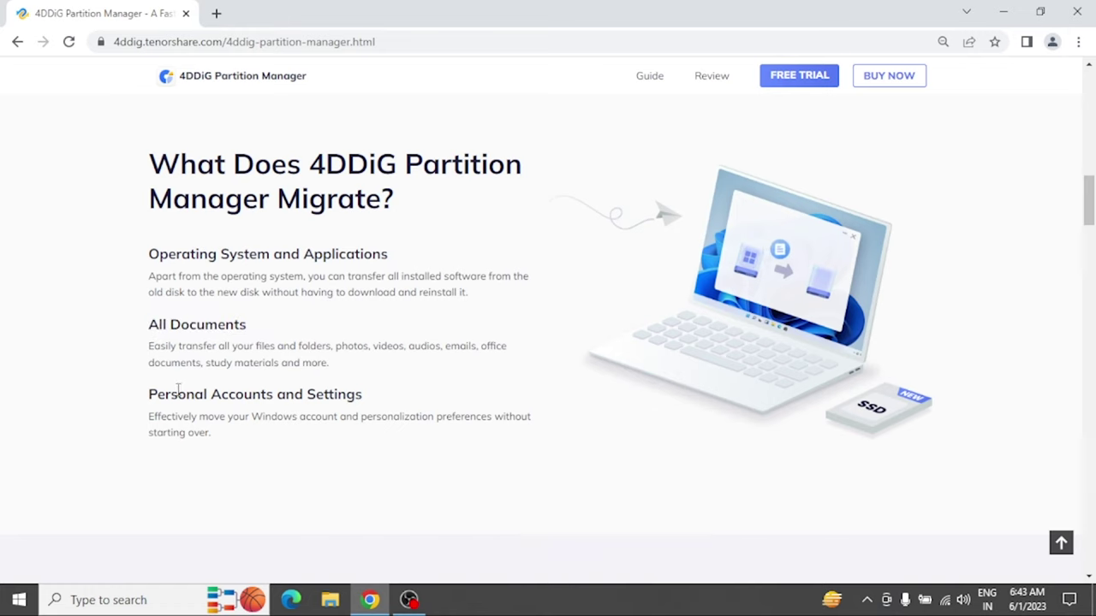
drag(149, 394, 371, 391)
click(599, 389)
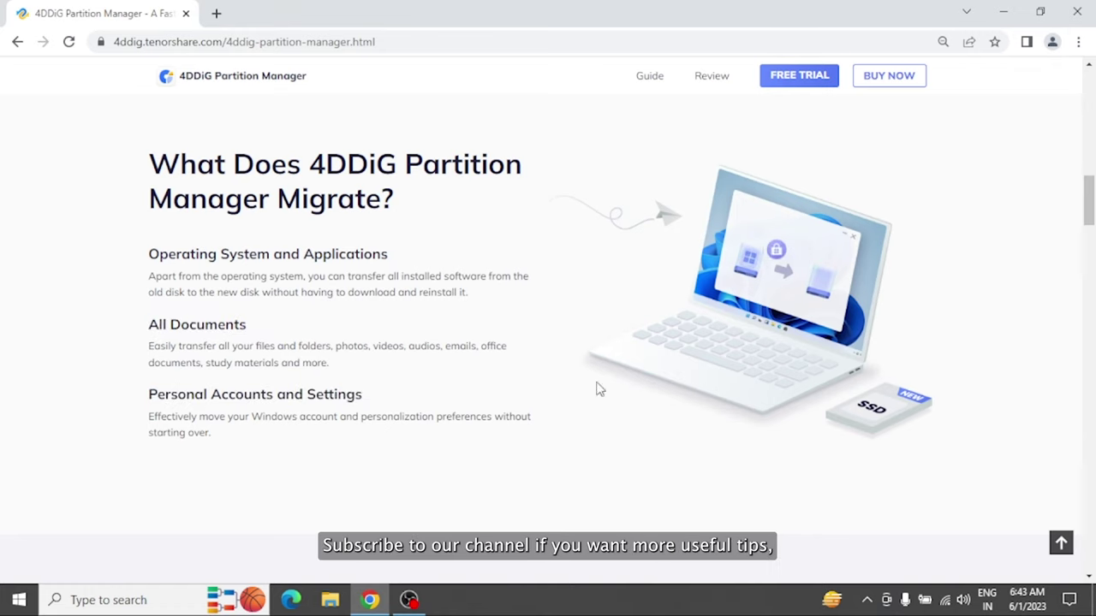
scroll(982, 439, down, 4)
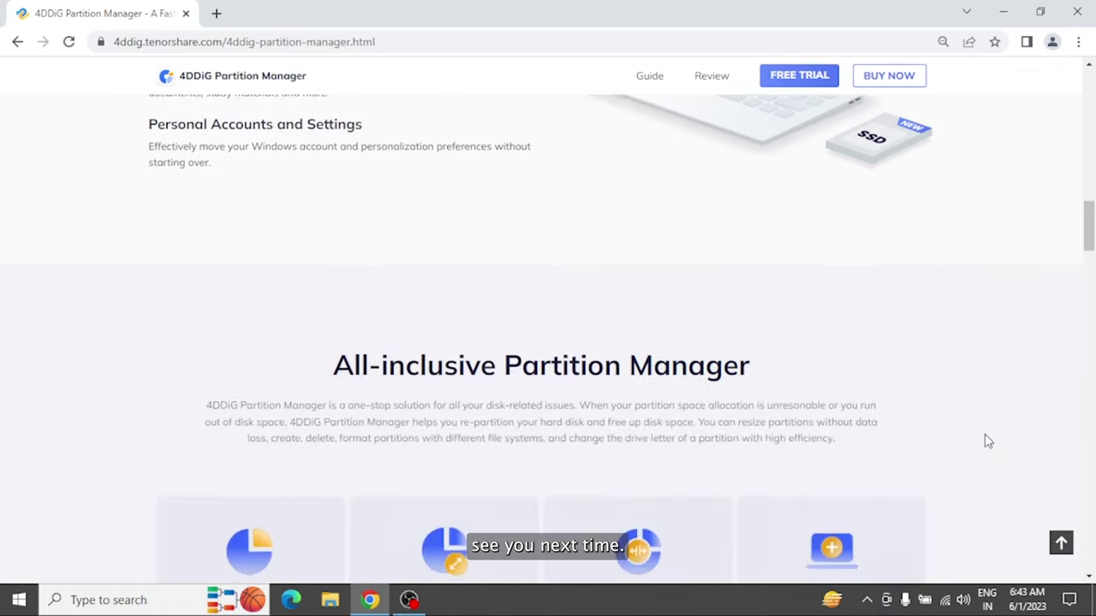